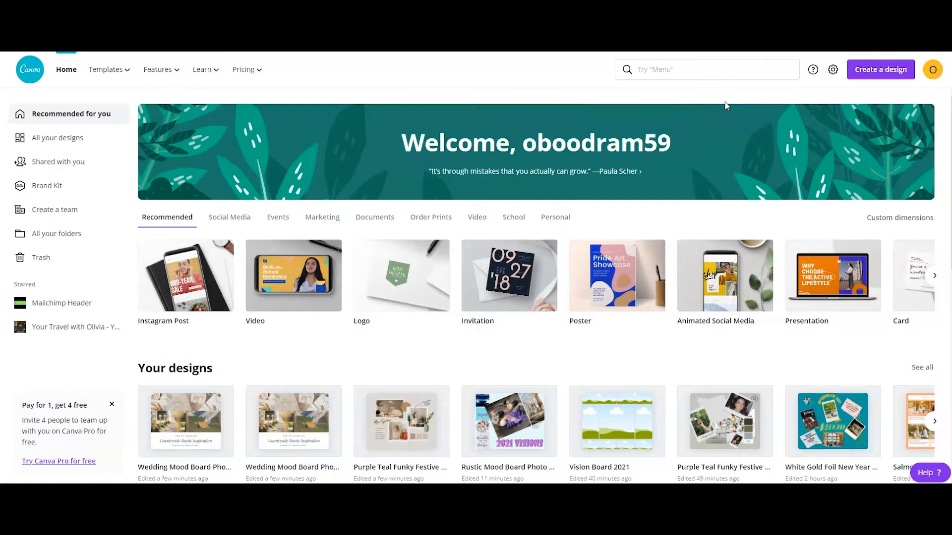
Step: Search the templates for "vision board" and open the White Gold Foil New Year Vision Mood Board template
{"action": "left_click", "coordinate": [625, 71]}
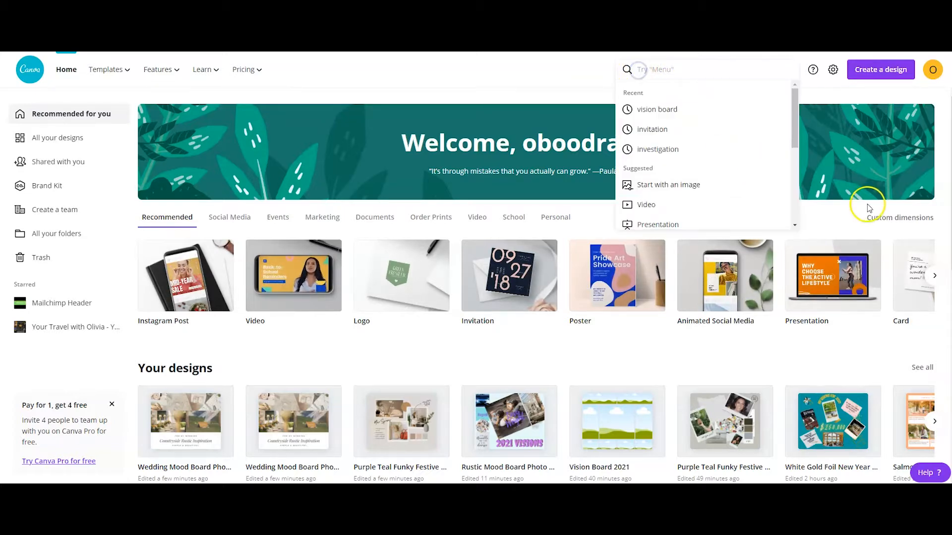
{"action": "left_click", "coordinate": [657, 109]}
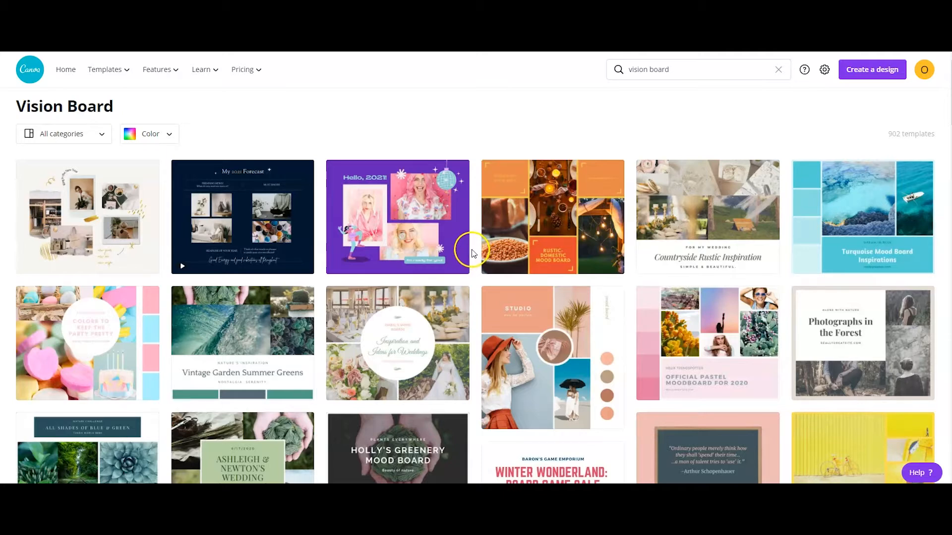
{"action": "left_click", "coordinate": [111, 228]}
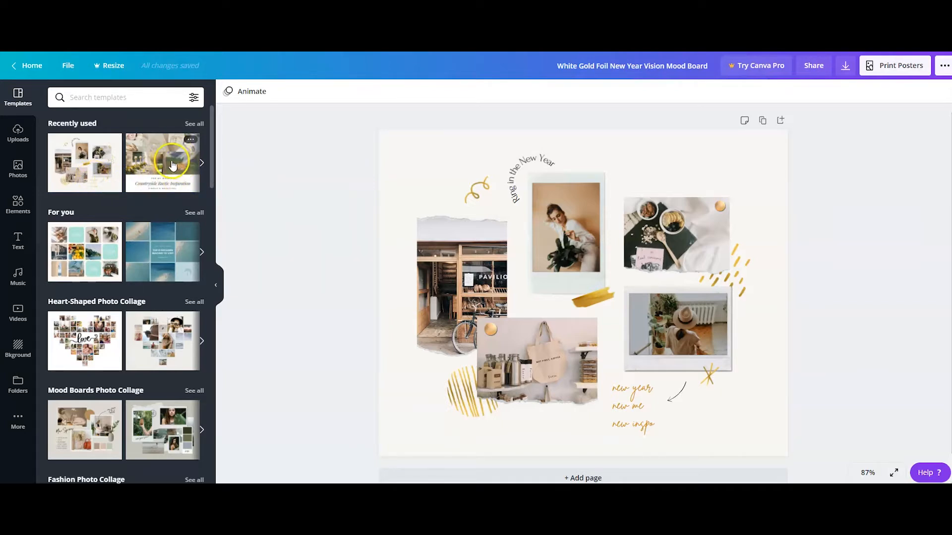
{"action": "left_click", "coordinate": [187, 174]}
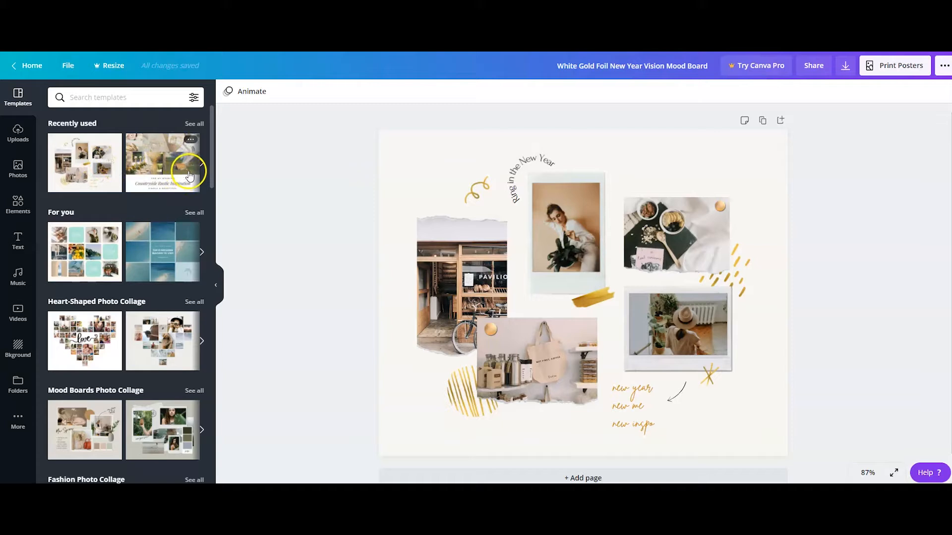
{"action": "left_click", "coordinate": [166, 261]}
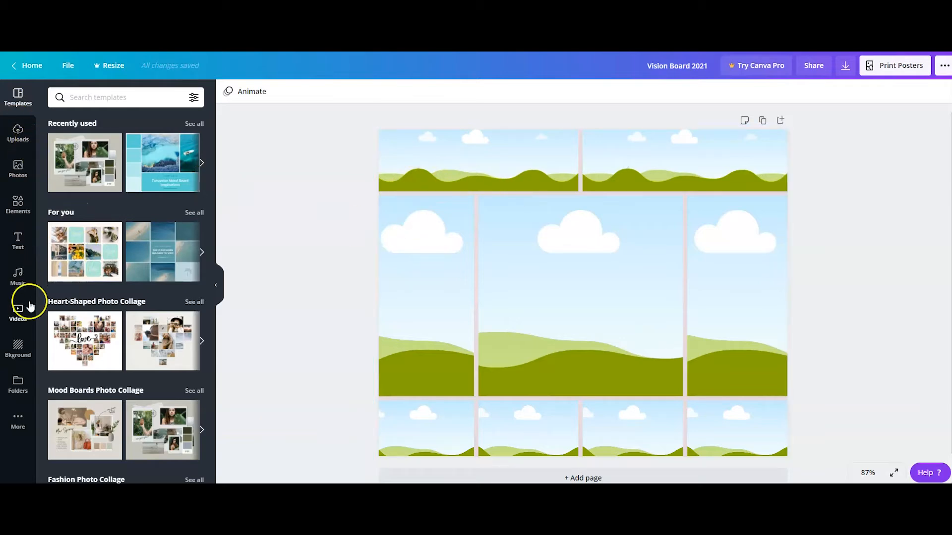
Step: Find the grid layouts among the elements and apply the five-cell grid with a small centre cell surrounded by two wide and two tall cells
{"action": "left_click", "coordinate": [24, 218]}
{"action": "scroll", "coordinate": [142, 280], "scroll_direction": "down", "scroll_amount": 1}
{"action": "scroll", "coordinate": [142, 280], "scroll_direction": "down", "scroll_amount": 1}
{"action": "scroll", "coordinate": [70, 265], "scroll_direction": "down", "scroll_amount": 4}
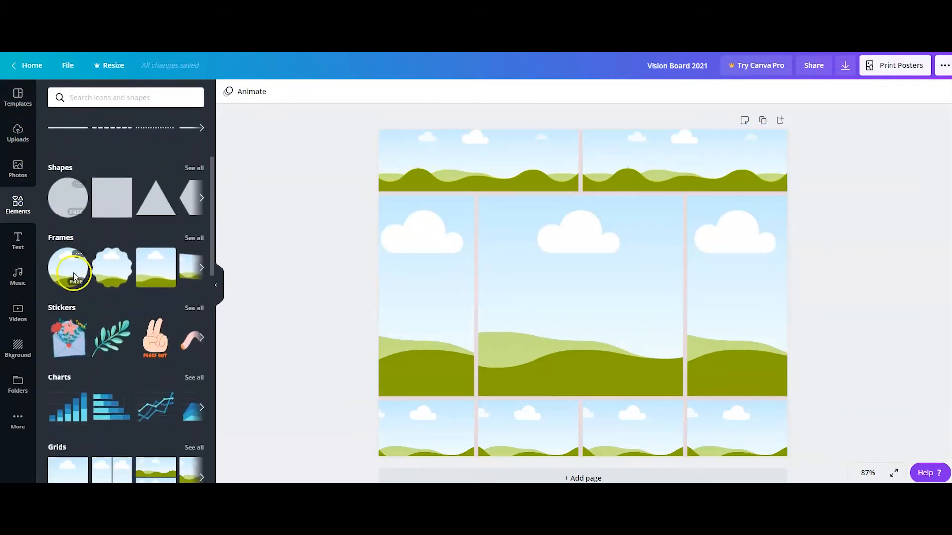
{"action": "scroll", "coordinate": [74, 278], "scroll_direction": "down", "scroll_amount": 1}
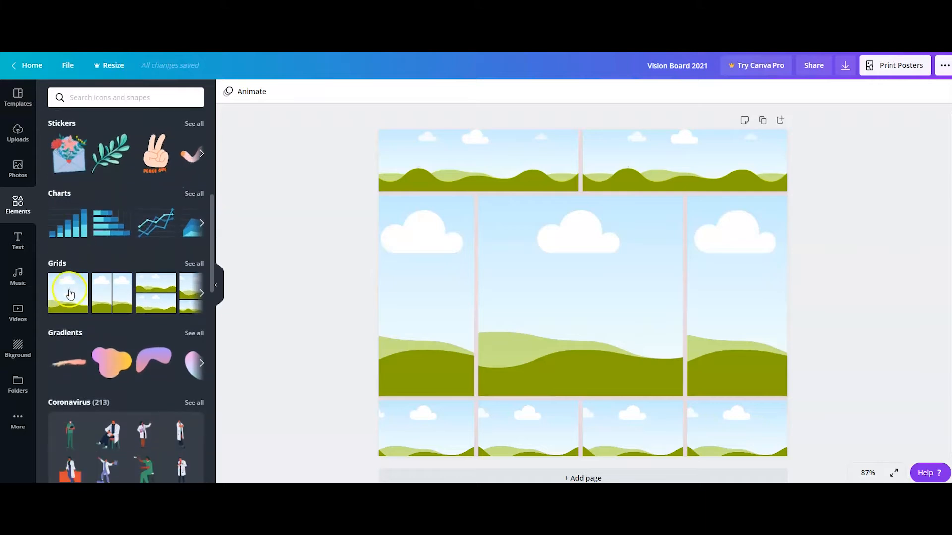
{"action": "left_click", "coordinate": [60, 265]}
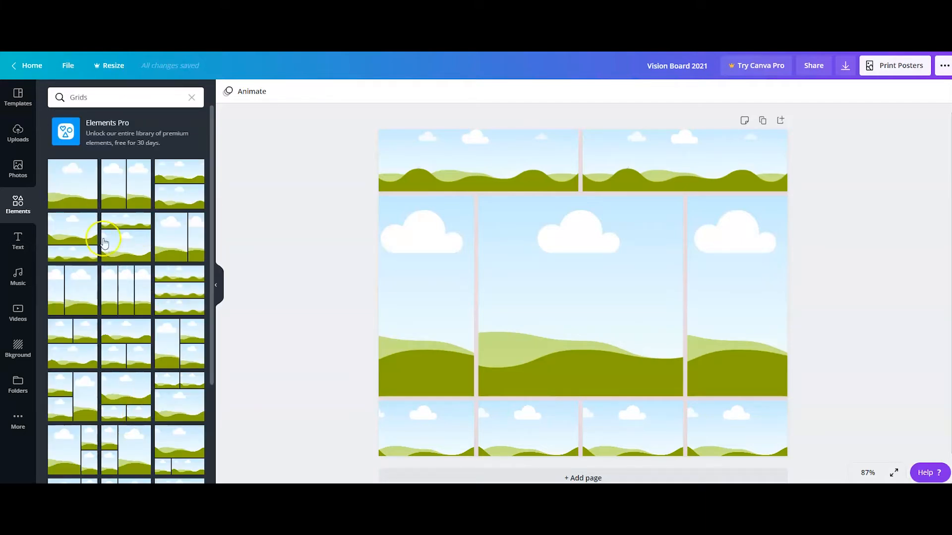
{"action": "scroll", "coordinate": [144, 263], "scroll_direction": "down", "scroll_amount": 5}
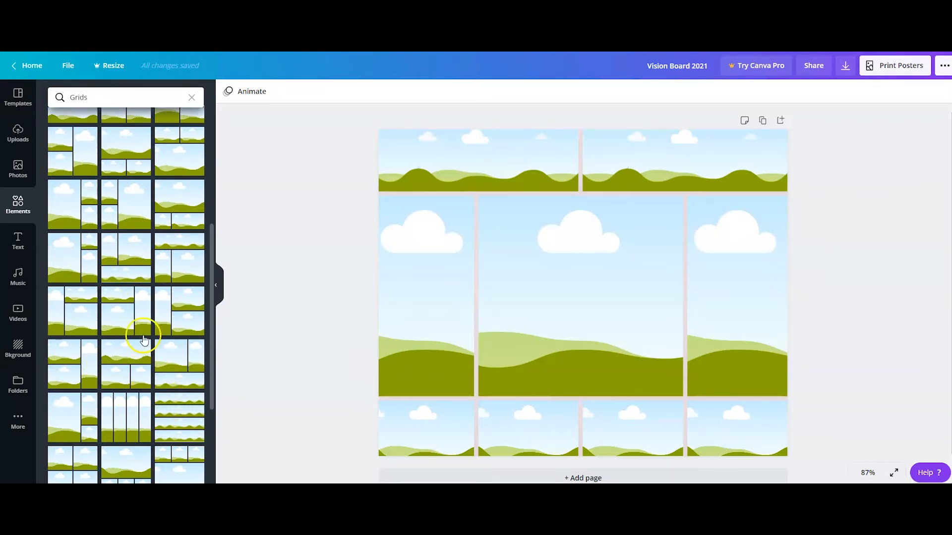
{"action": "scroll", "coordinate": [143, 340], "scroll_direction": "down", "scroll_amount": 4}
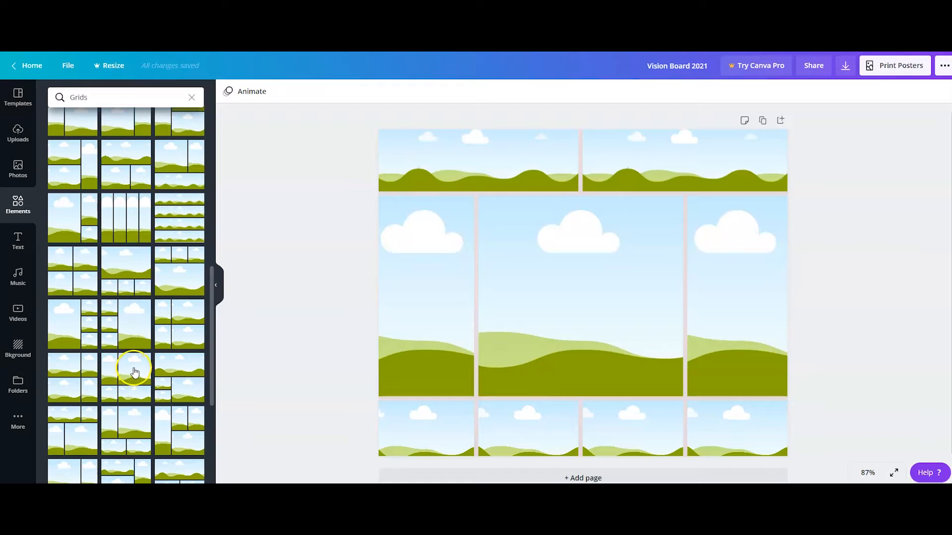
{"action": "scroll", "coordinate": [141, 381], "scroll_direction": "down", "scroll_amount": 5}
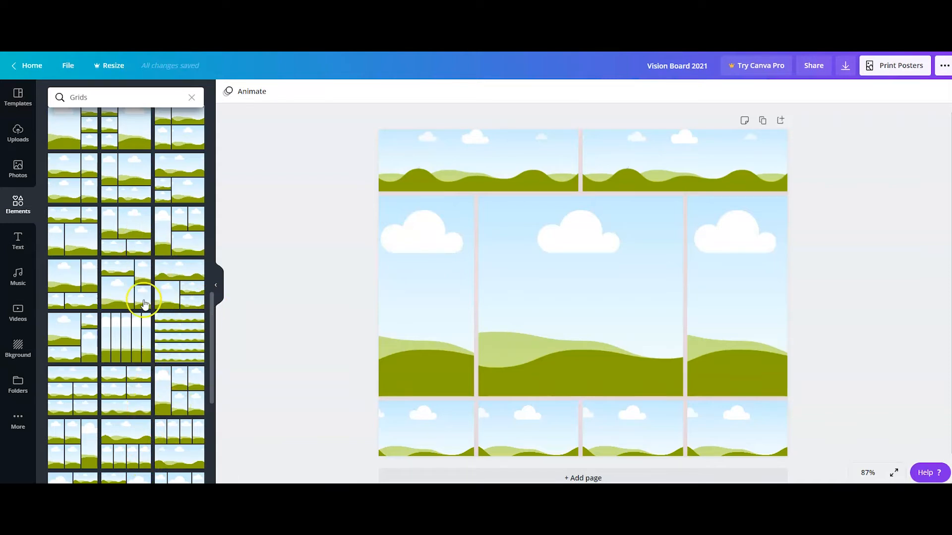
{"action": "scroll", "coordinate": [189, 395], "scroll_direction": "down", "scroll_amount": 5}
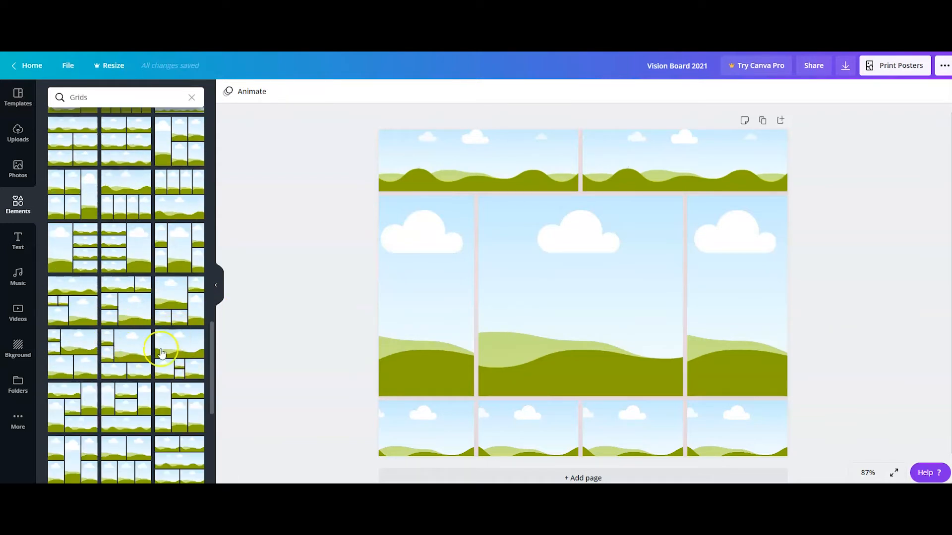
{"action": "left_click", "coordinate": [72, 408]}
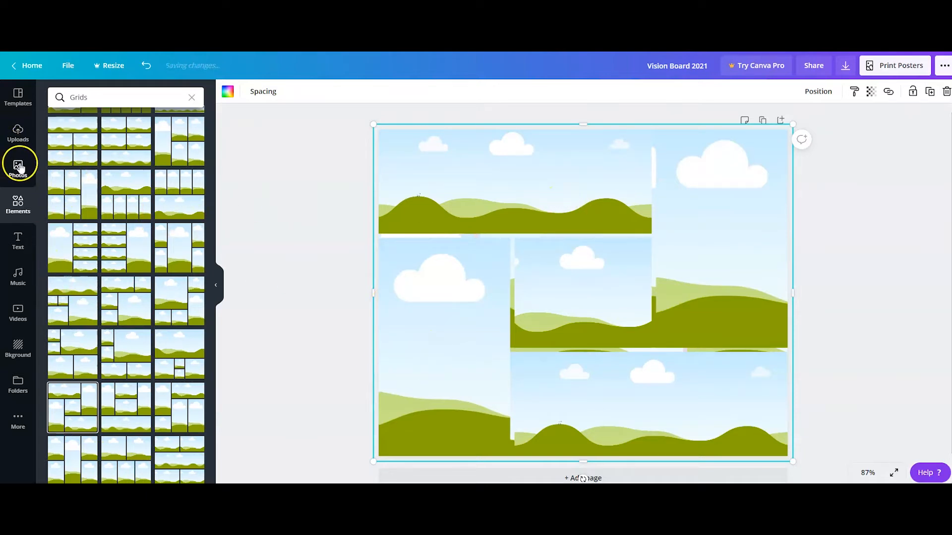
Step: Fill the wide upper grid cell with the uploaded purple "$250,000" image
{"action": "left_click", "coordinate": [18, 130]}
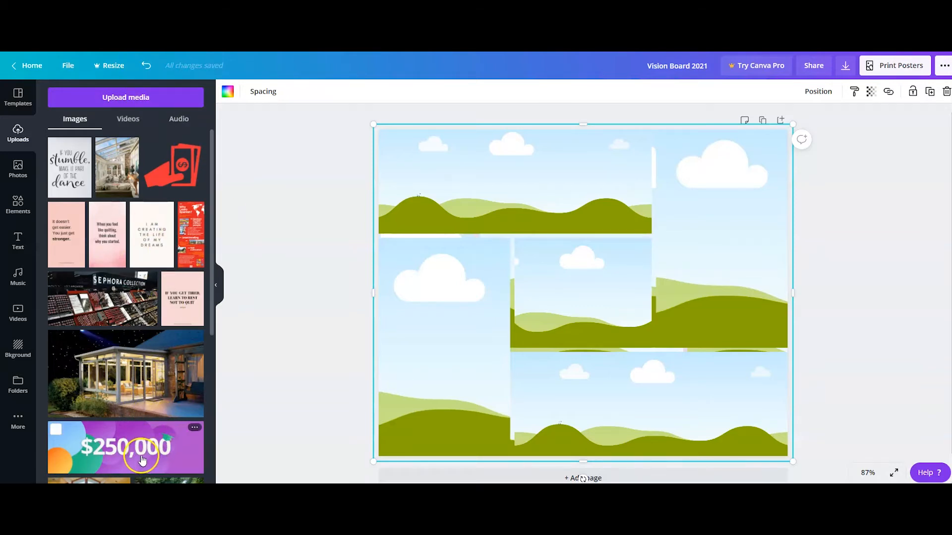
{"action": "left_click_drag", "start_coordinate": [125, 449], "coordinate": [442, 183]}
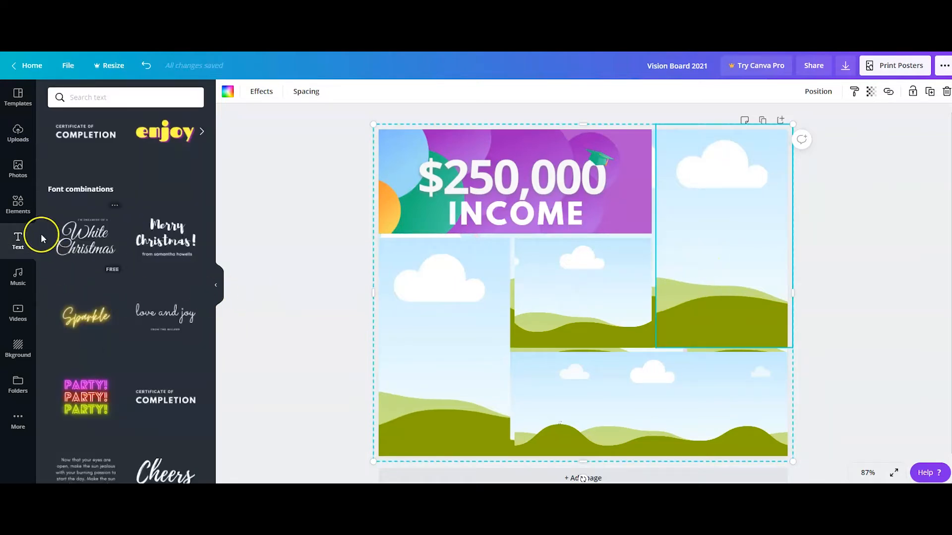
Step: Add the "Merry Christmas!" font combination to the board and delete only its smaller subtitle line
{"action": "left_click", "coordinate": [165, 238]}
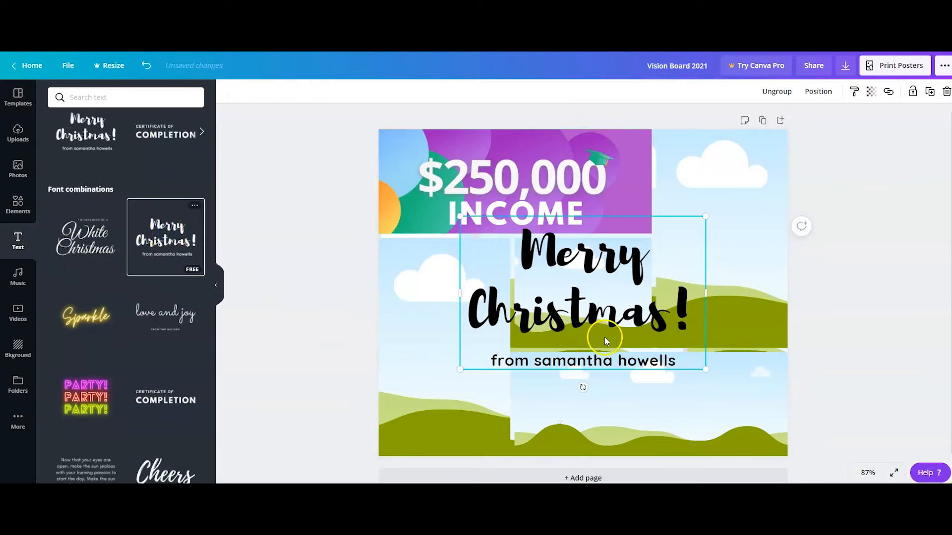
{"action": "left_click", "coordinate": [570, 363]}
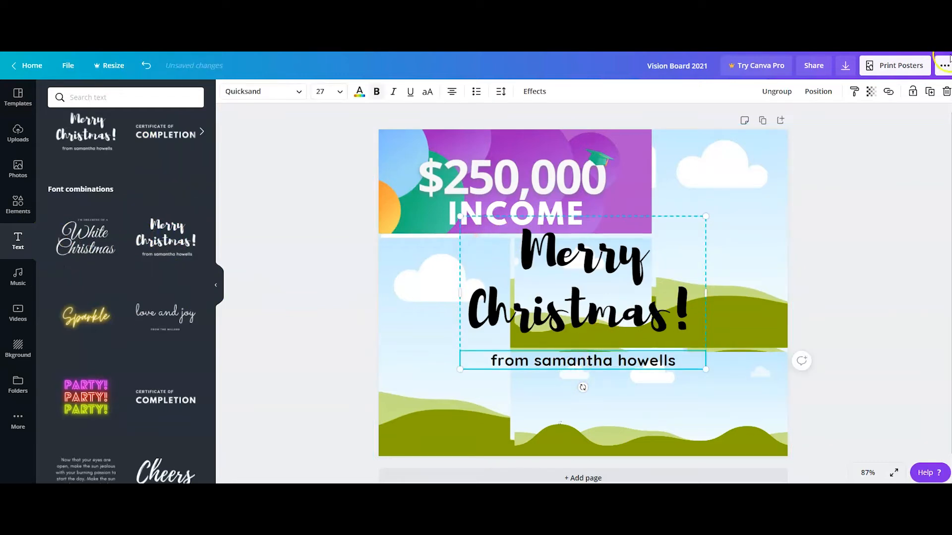
{"action": "left_click", "coordinate": [946, 91]}
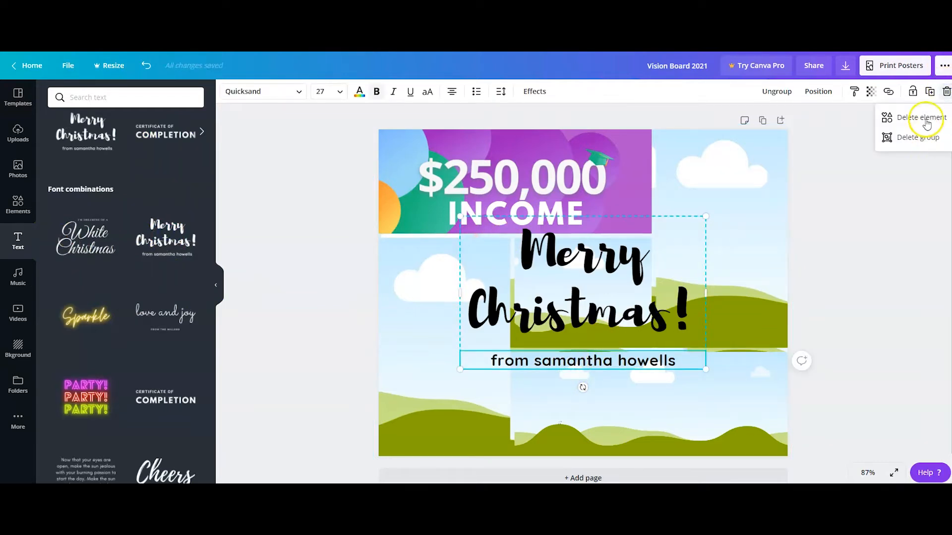
{"action": "left_click", "coordinate": [925, 121]}
Step: Replace the "Merry Christmas!" heading text with "Debts"
{"action": "left_click", "coordinate": [523, 251]}
{"action": "left_click_drag", "start_coordinate": [523, 252], "coordinate": [713, 322]}
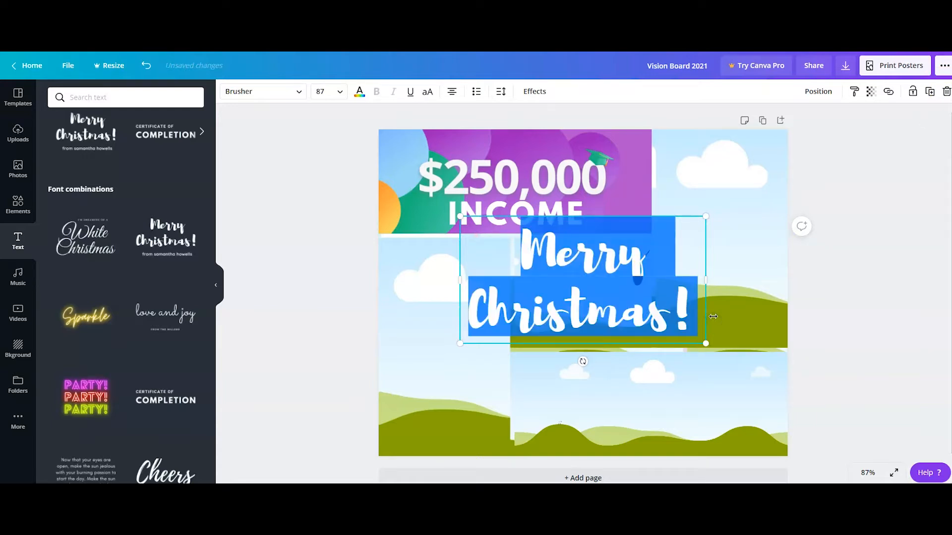
{"action": "type", "text": "Deb"}
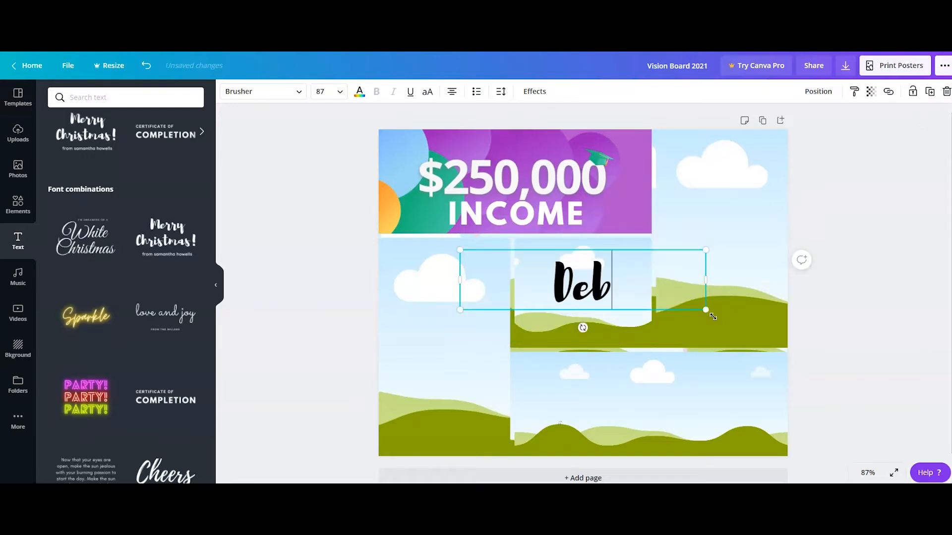
{"action": "type", "text": "ts"}
{"action": "left_click", "coordinate": [713, 318]}
Step: Shrink the "Debts" text to about size 23.6, rotate it about -31°, and place it in the $250,000 banner's upper-left corner
{"action": "left_click", "coordinate": [485, 299]}
{"action": "left_click_drag", "start_coordinate": [459, 309], "coordinate": [641, 271]}
{"action": "left_click_drag", "start_coordinate": [687, 250], "coordinate": [427, 170]}
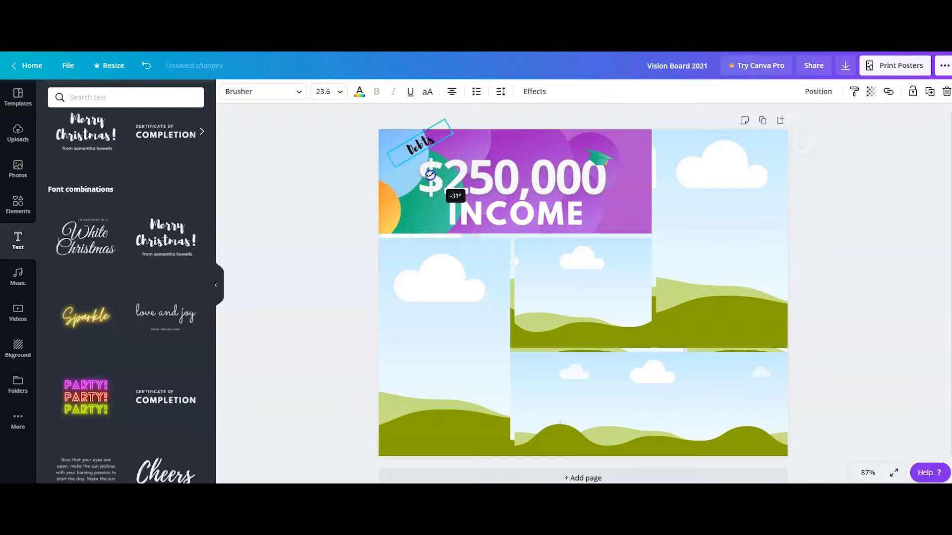
{"action": "left_click_drag", "start_coordinate": [431, 126], "coordinate": [422, 132]}
{"action": "left_click", "coordinate": [722, 259]}
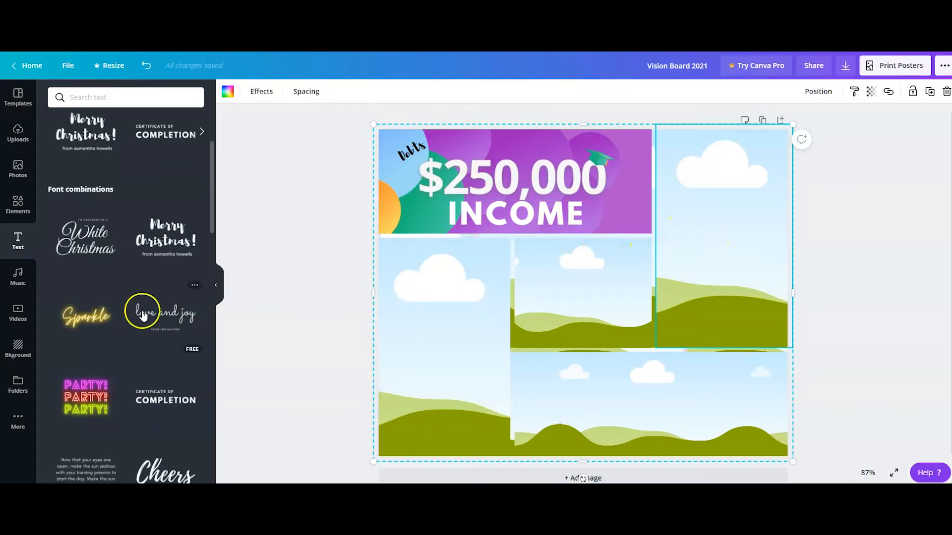
Step: Duplicate the "Debts" text, place the copy in the banner's lower-right corner, and change its wording to "help"
{"action": "left_click", "coordinate": [422, 150]}
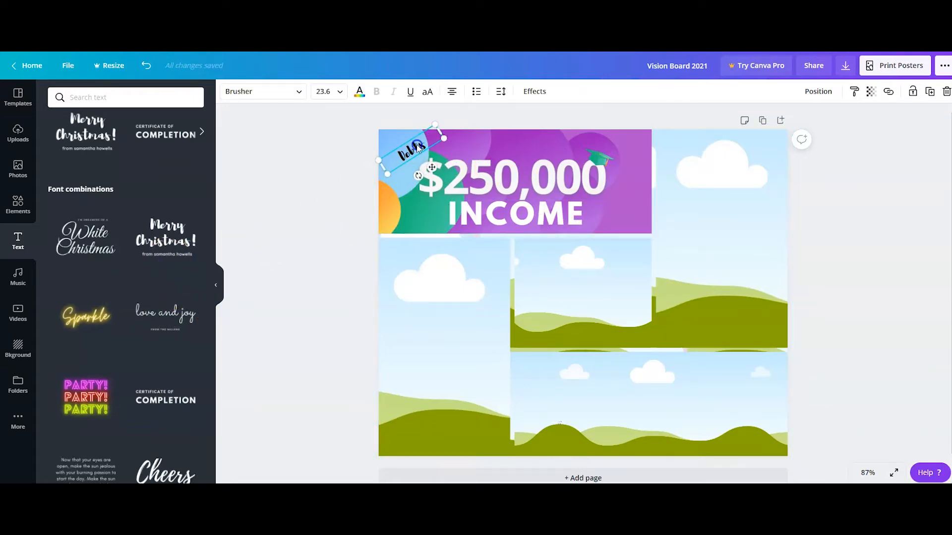
{"action": "left_click", "coordinate": [929, 92]}
{"action": "left_click_drag", "start_coordinate": [430, 147], "coordinate": [629, 211]}
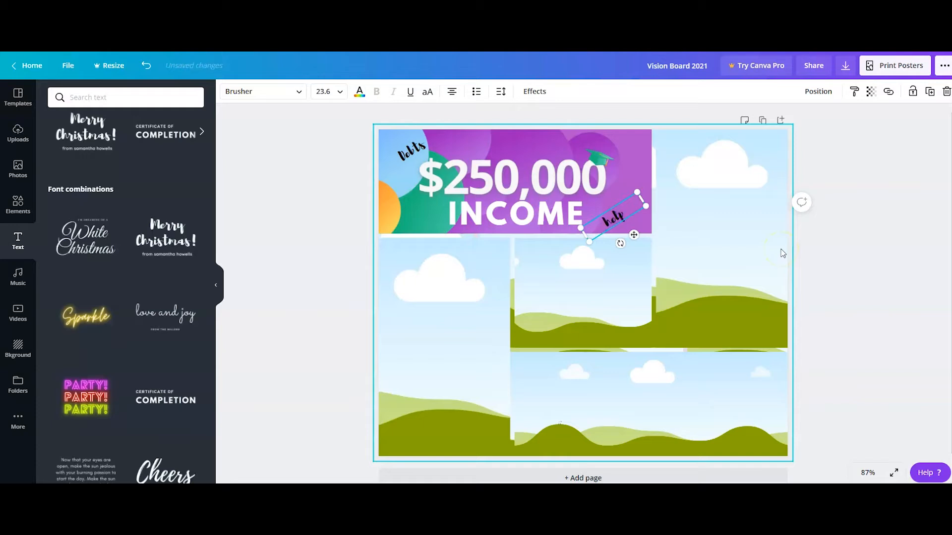
{"action": "left_click", "coordinate": [700, 231]}
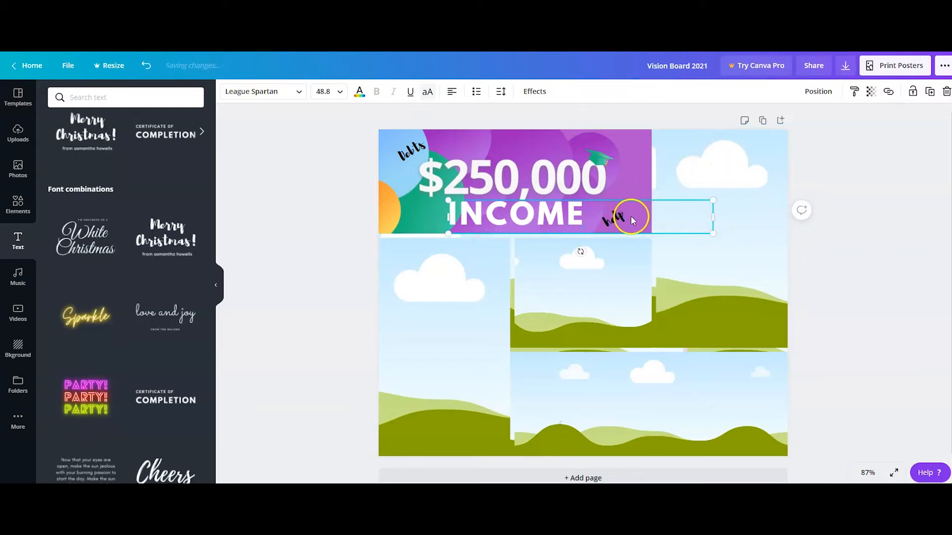
{"action": "left_click", "coordinate": [625, 203]}
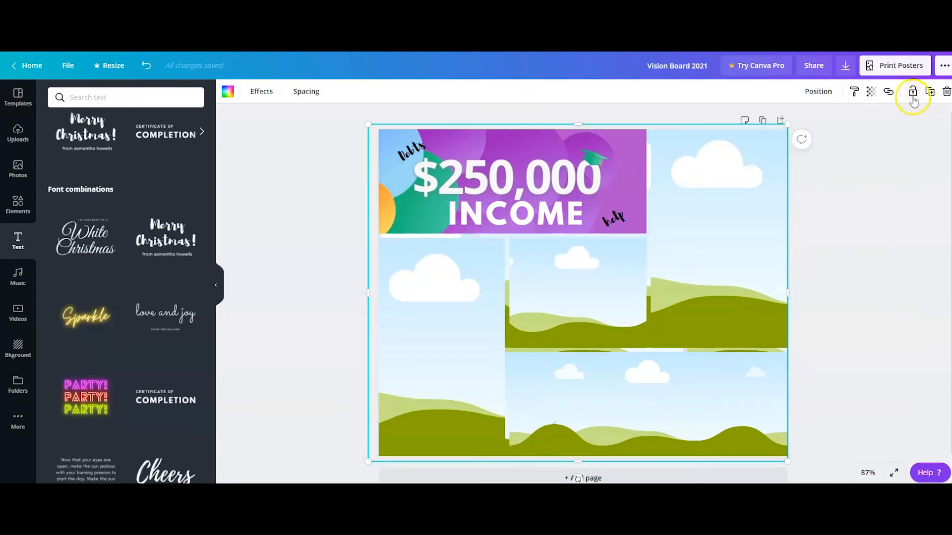
Step: Duplicate the "help" text, move the copy to the banner's upper-right corner, and change its wording to "Travel"
{"action": "left_click", "coordinate": [615, 219]}
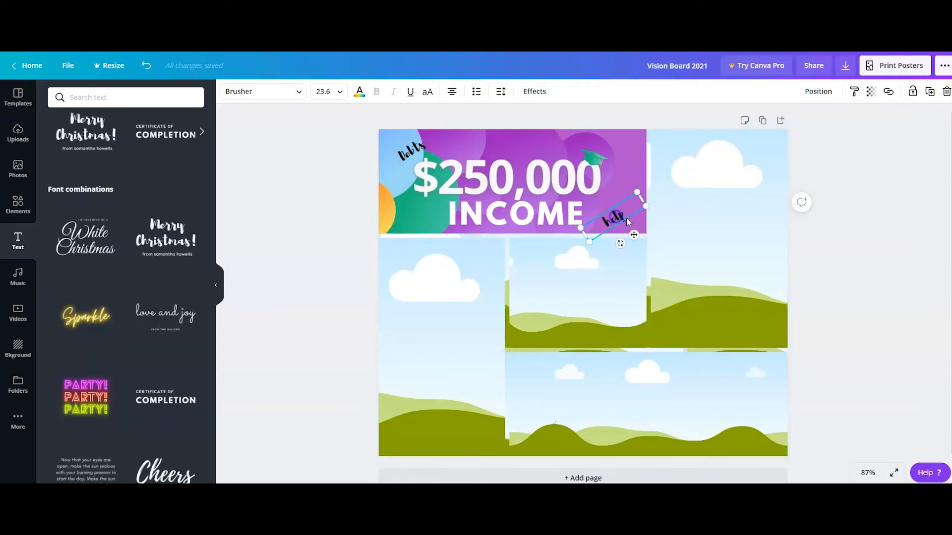
{"action": "left_click", "coordinate": [932, 95]}
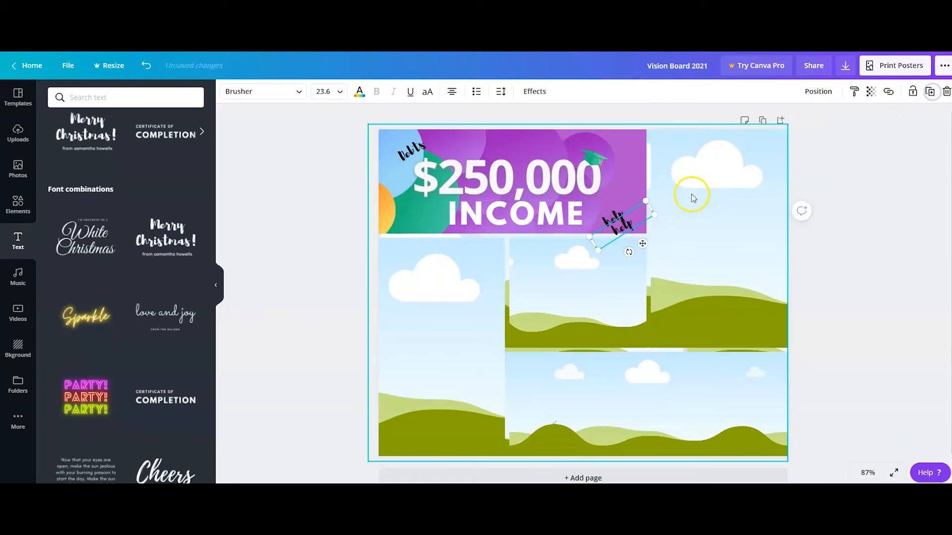
{"action": "left_click_drag", "start_coordinate": [637, 215], "coordinate": [635, 160]}
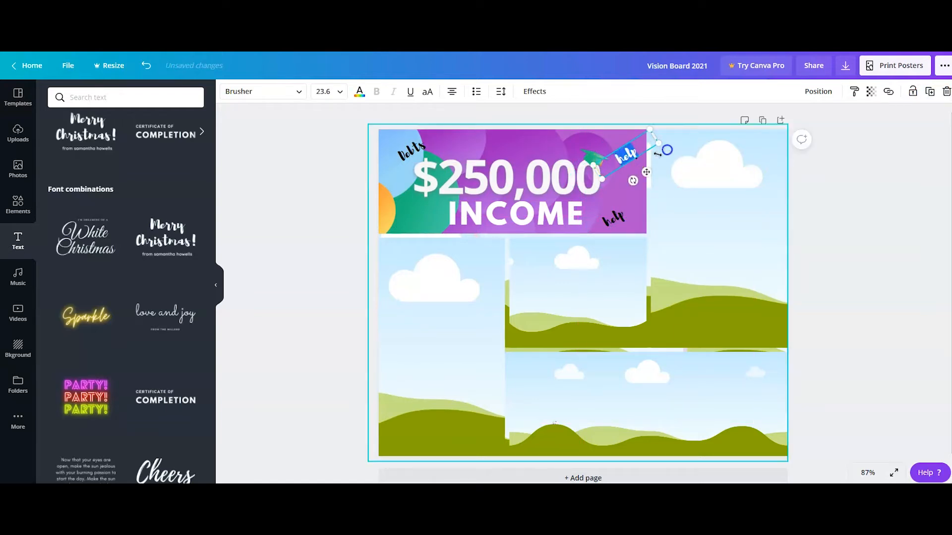
{"action": "double_click", "coordinate": [620, 167]}
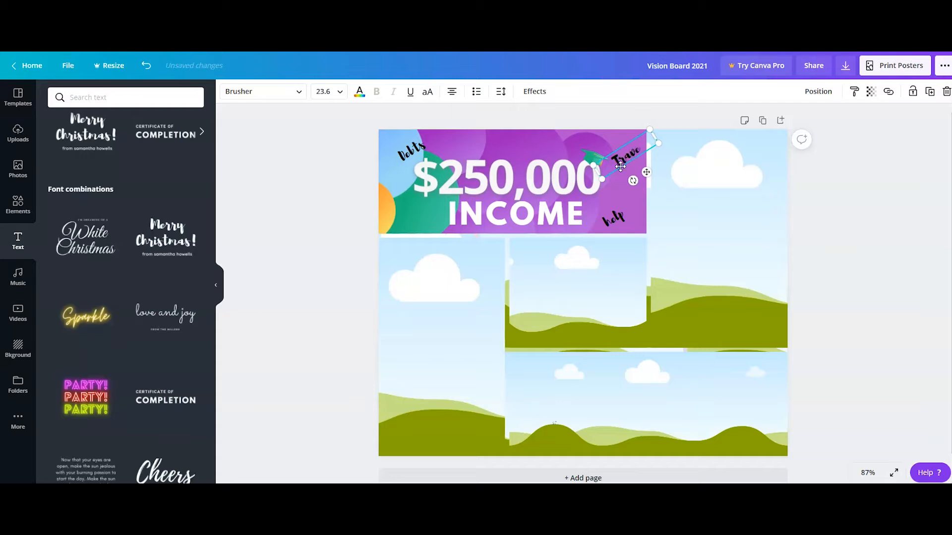
{"action": "left_click", "coordinate": [663, 178]}
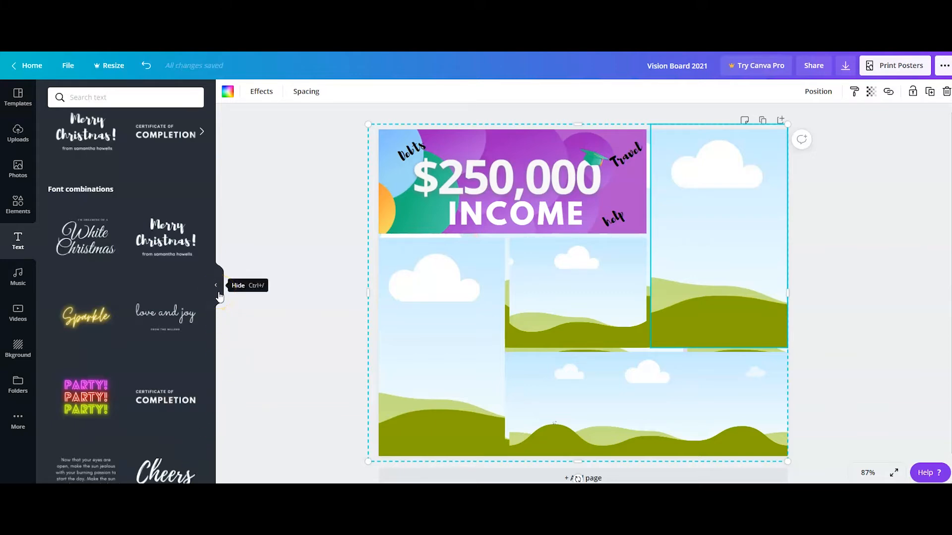
Step: Add a square shape from the elements to the board
{"action": "left_click", "coordinate": [17, 135]}
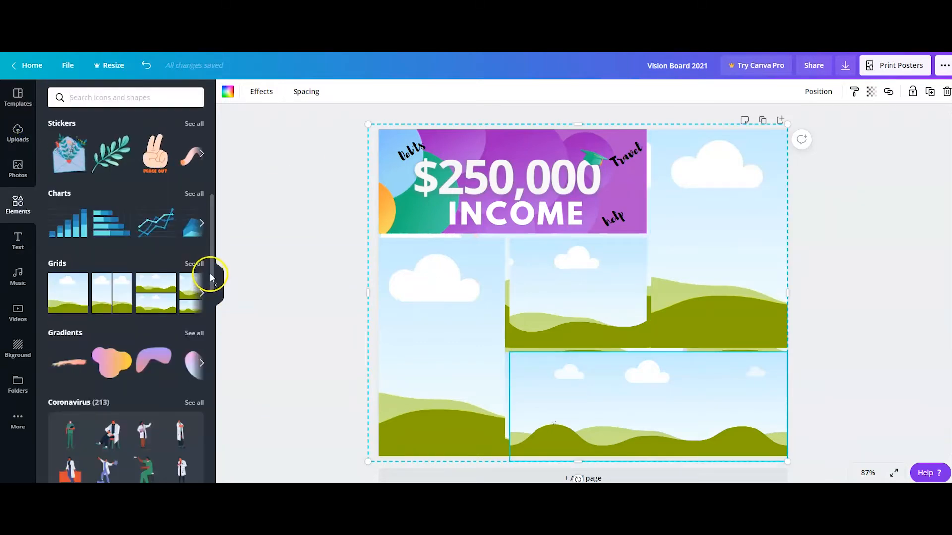
{"action": "left_click", "coordinate": [604, 407]}
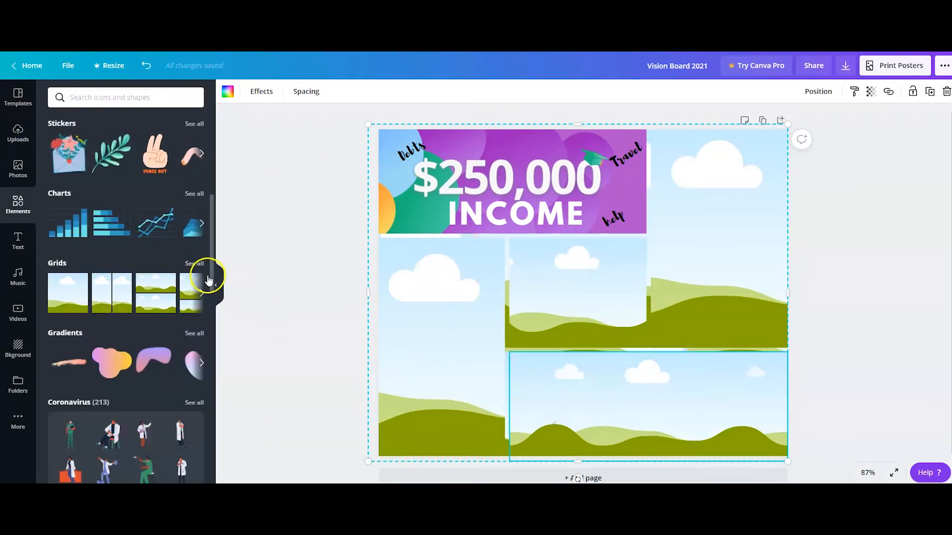
{"action": "left_click_drag", "start_coordinate": [212, 275], "coordinate": [204, 191]}
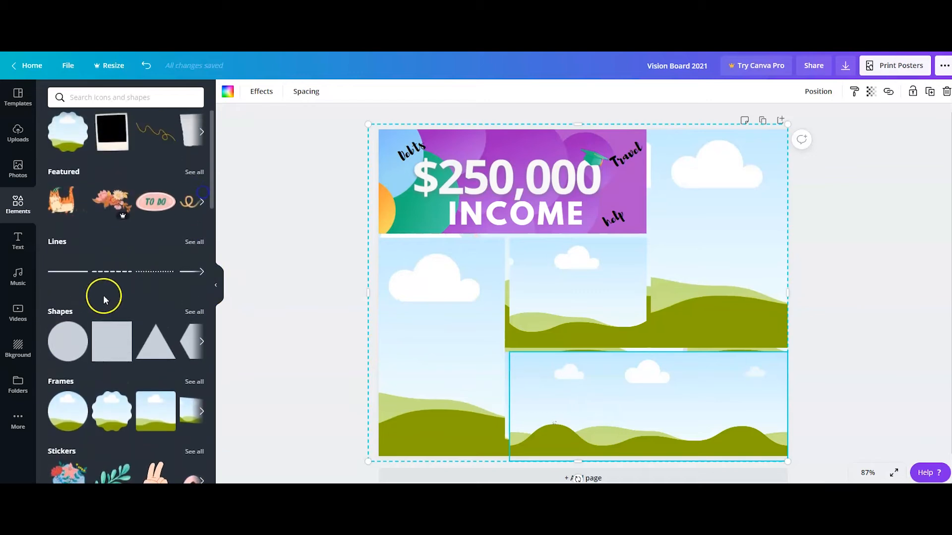
{"action": "left_click", "coordinate": [113, 345]}
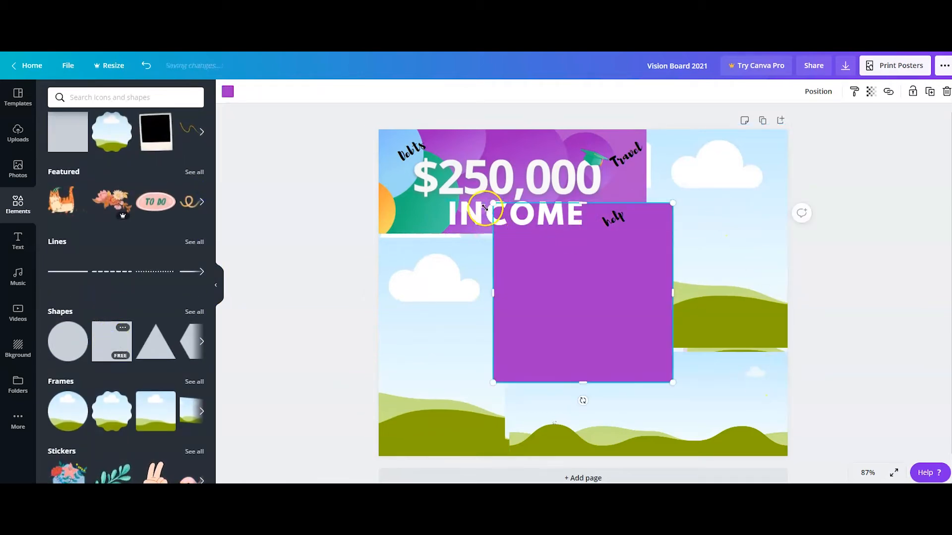
Step: Shrink the purple square, then move and stretch it into a rectangle covering the grid's bottom-right frame
{"action": "left_click_drag", "start_coordinate": [494, 203], "coordinate": [579, 324]}
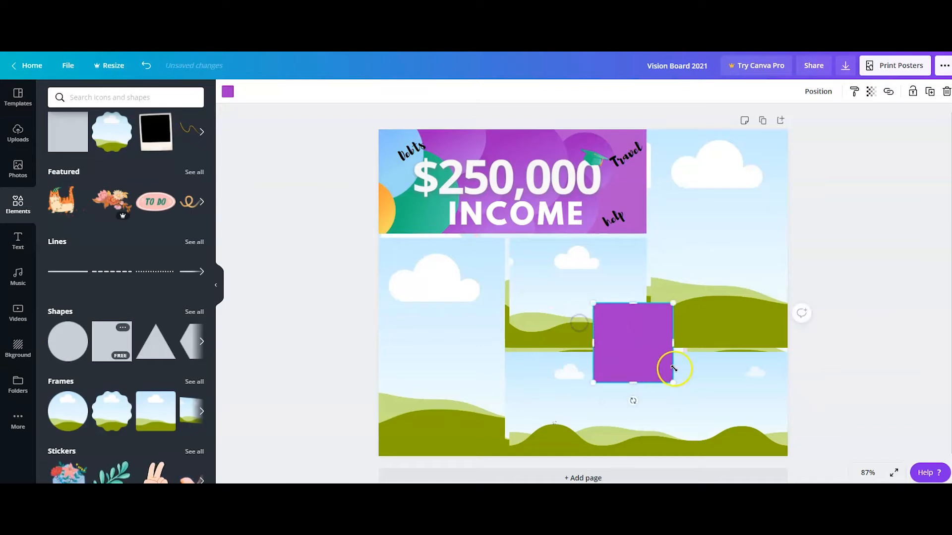
{"action": "left_click_drag", "start_coordinate": [673, 342], "coordinate": [833, 352]}
{"action": "left_click_drag", "start_coordinate": [723, 340], "coordinate": [632, 387]}
{"action": "left_click_drag", "start_coordinate": [743, 429], "coordinate": [772, 449]}
{"action": "left_click_drag", "start_coordinate": [656, 446], "coordinate": [659, 456]}
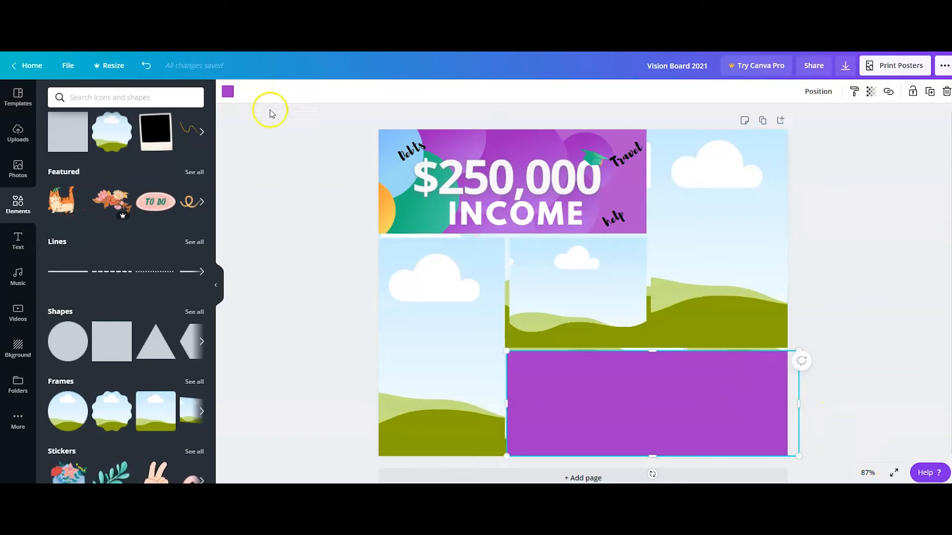
Step: Fill the rectangle in the bottom-right frame with the light blue photo color
{"action": "left_click", "coordinate": [226, 90]}
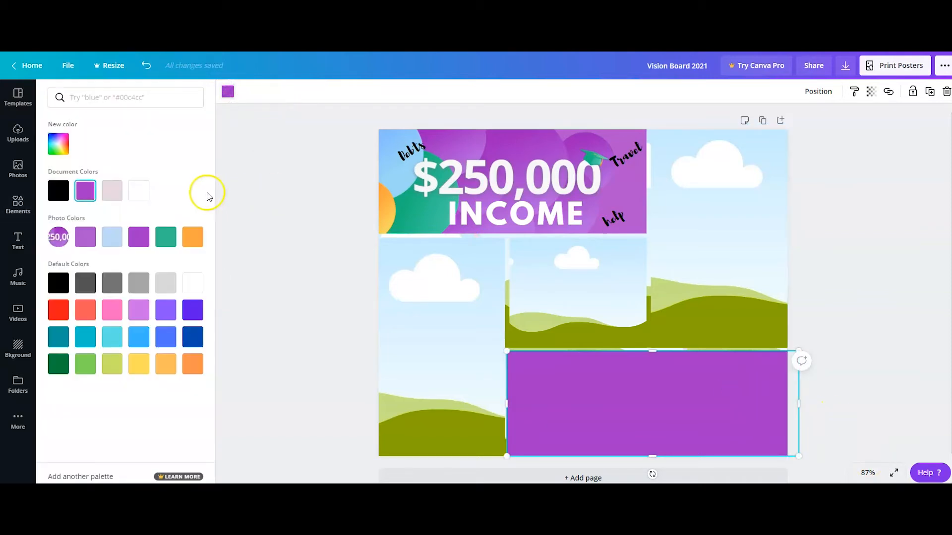
{"action": "left_click", "coordinate": [194, 234]}
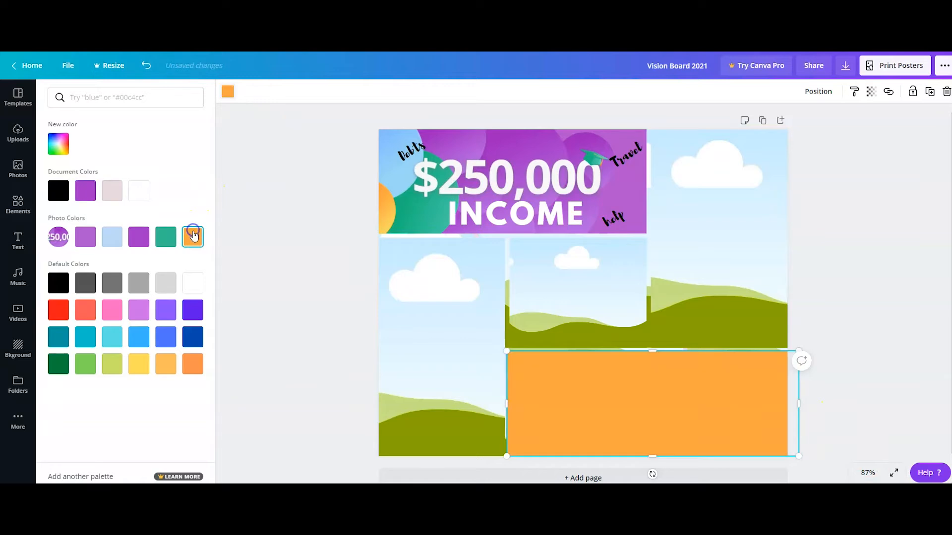
{"action": "left_click", "coordinate": [134, 237]}
{"action": "left_click", "coordinate": [112, 237]}
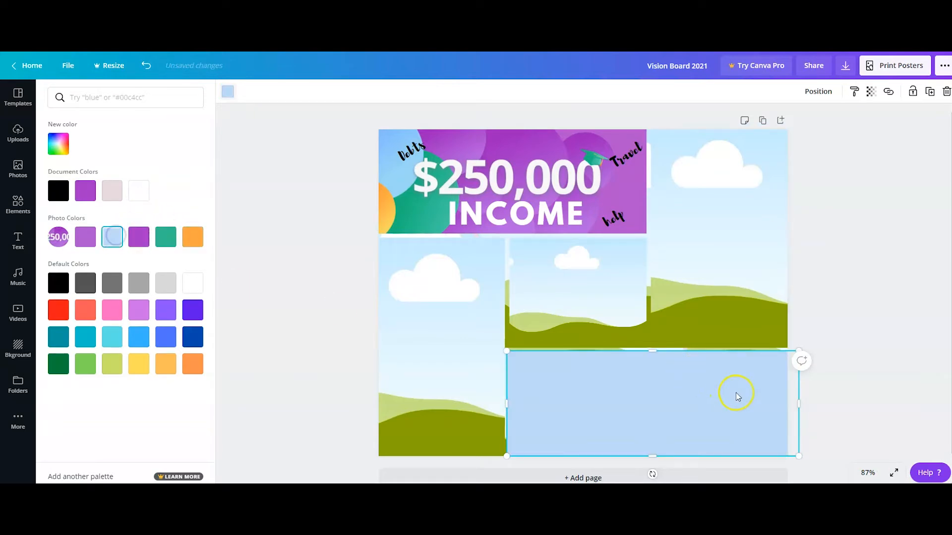
{"action": "left_click", "coordinate": [901, 250]}
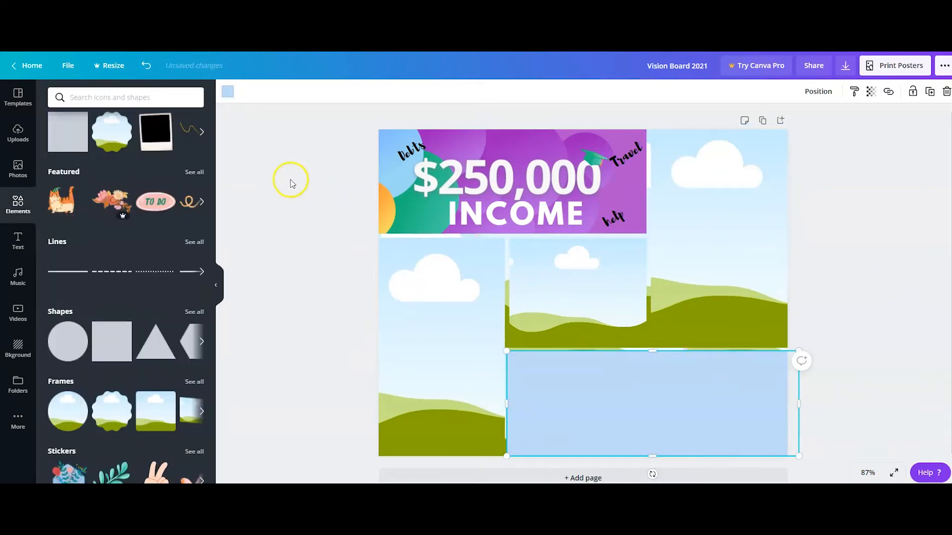
Step: Add the "Graphic Design" Norwester text to the board and replace its wording with "2021 VISIONS"
{"action": "left_click", "coordinate": [18, 240]}
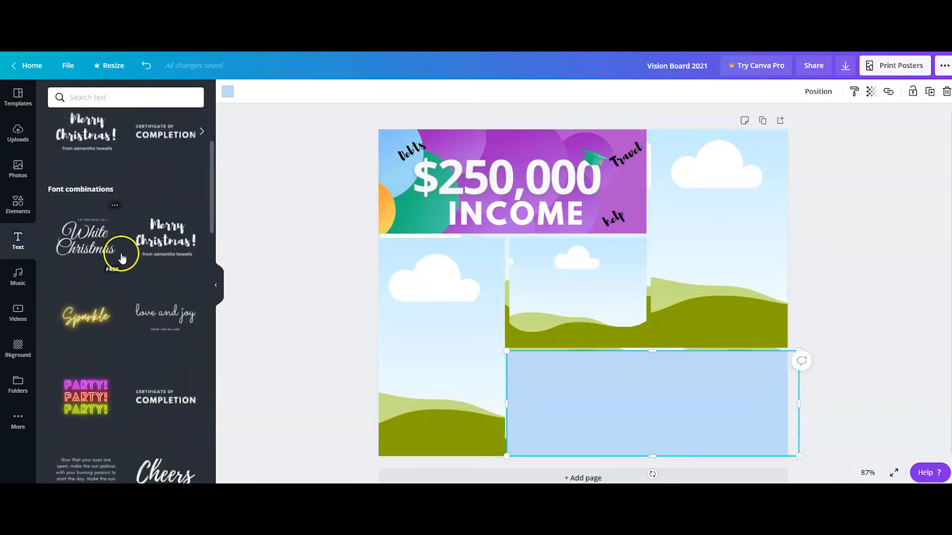
{"action": "scroll", "coordinate": [124, 250], "scroll_direction": "down", "scroll_amount": 4}
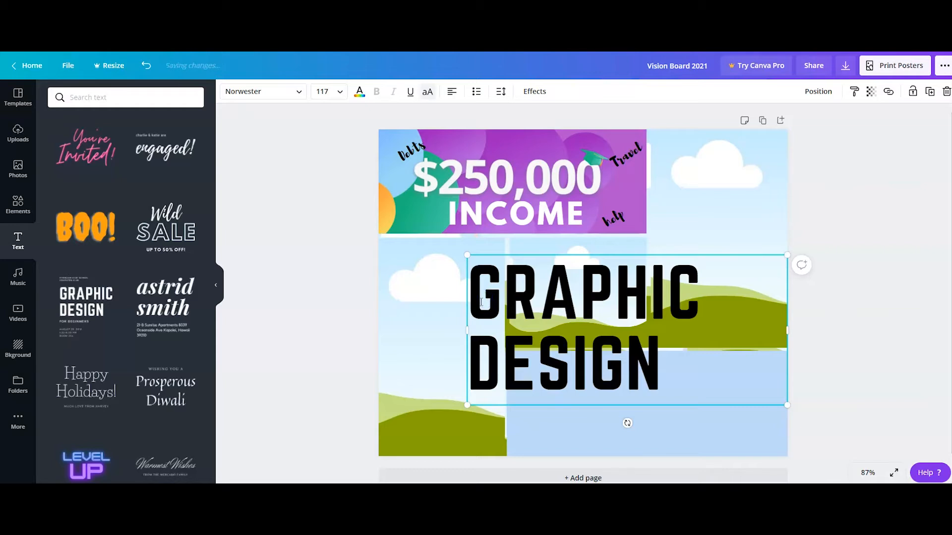
{"action": "left_click_drag", "start_coordinate": [476, 293], "coordinate": [740, 342]}
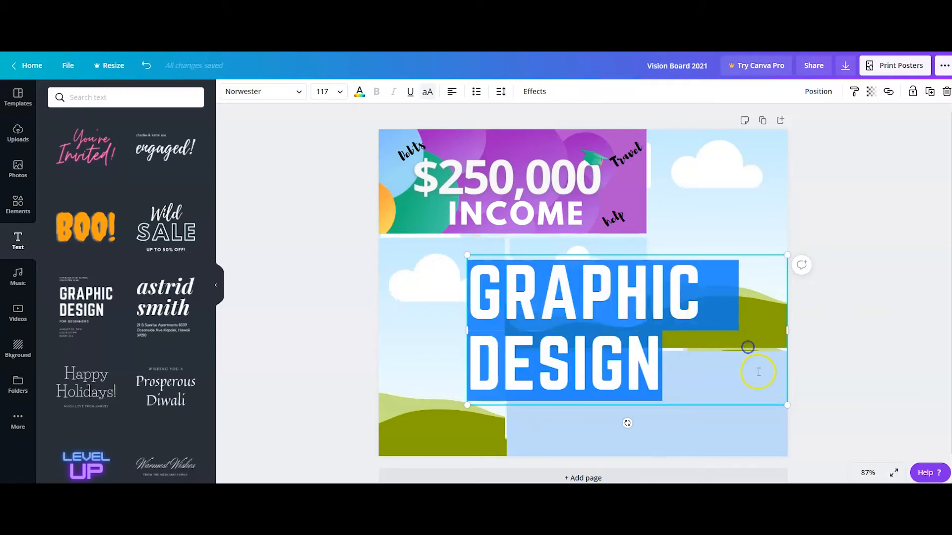
{"action": "type", "text": "2021 "}
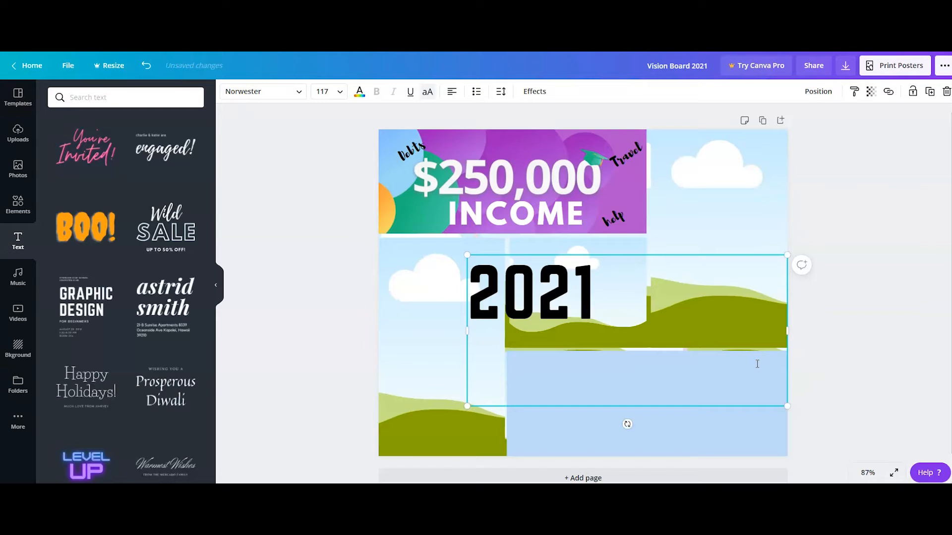
{"action": "type", "text": "VISONS"}
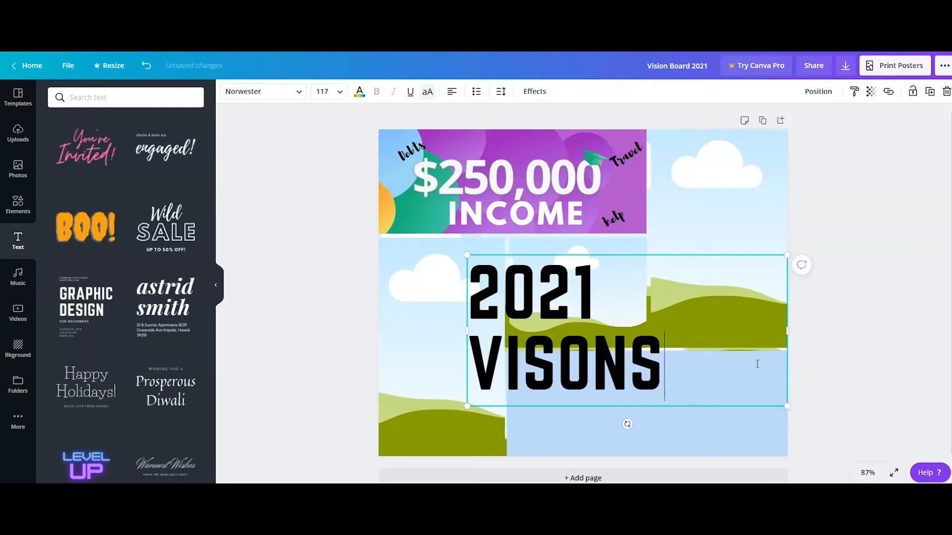
{"action": "key", "text": "BackSpace"}
{"action": "key", "text": "BackSpace"}
{"action": "key", "text": "BackSpace"}
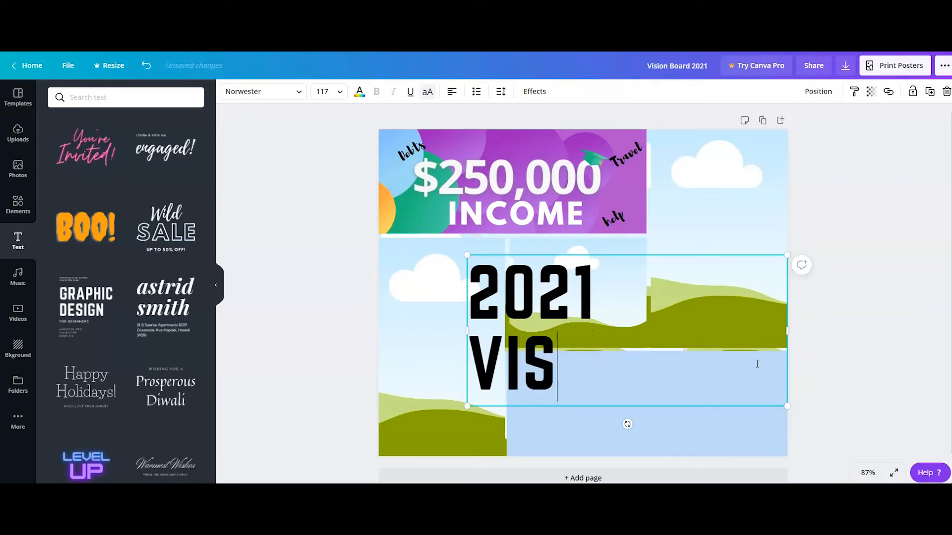
{"action": "type", "text": "IONS"}
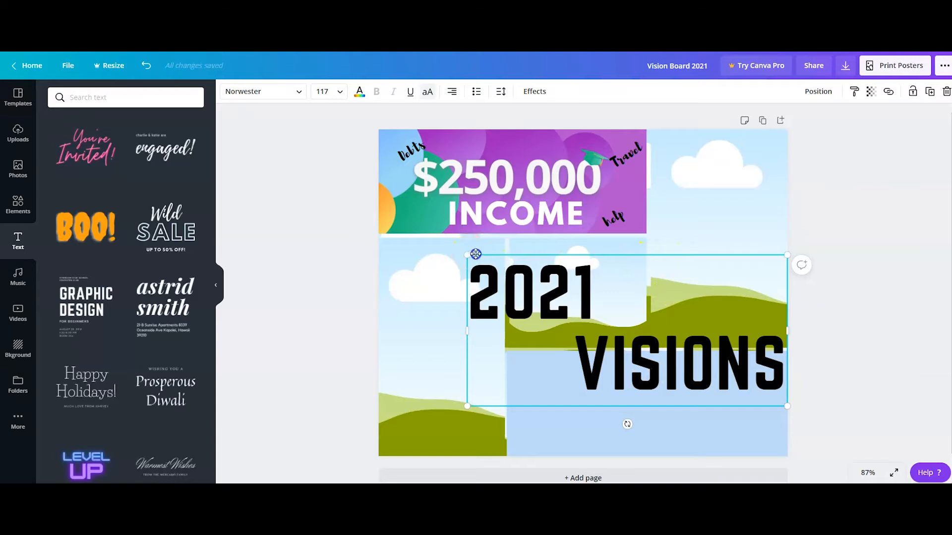
Step: Shrink the "2021 VISIONS" text to about size 74.4 and place it on the light blue rectangle
{"action": "left_click_drag", "start_coordinate": [475, 255], "coordinate": [582, 310]}
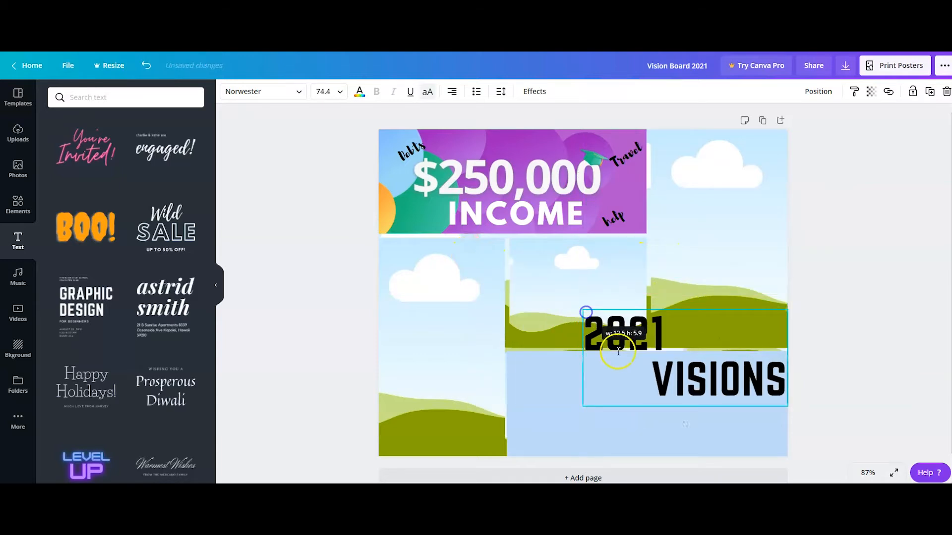
{"action": "left_click_drag", "start_coordinate": [727, 307], "coordinate": [687, 361]}
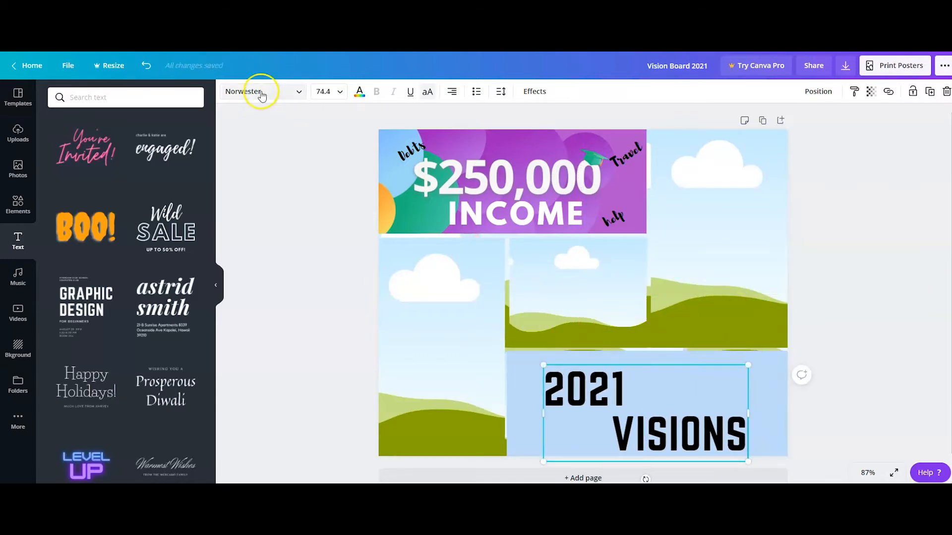
Step: Recolor the "2021 VISIONS" text violet from the default colors
{"action": "left_click", "coordinate": [361, 92]}
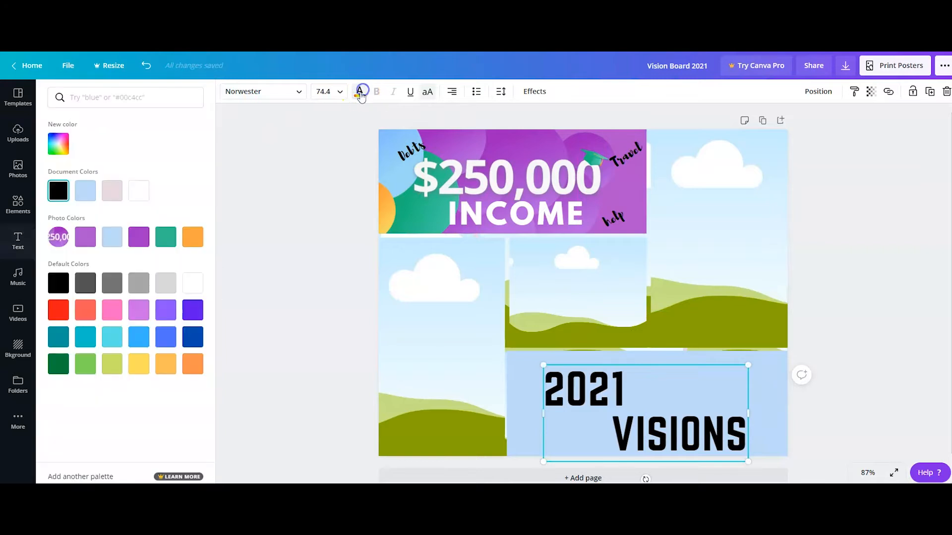
{"action": "left_click", "coordinate": [192, 239]}
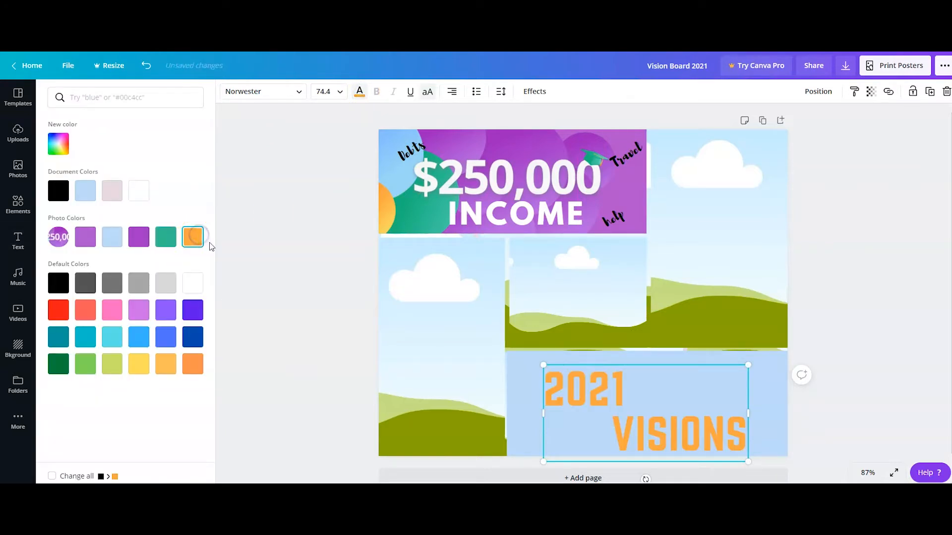
{"action": "left_click", "coordinate": [165, 309]}
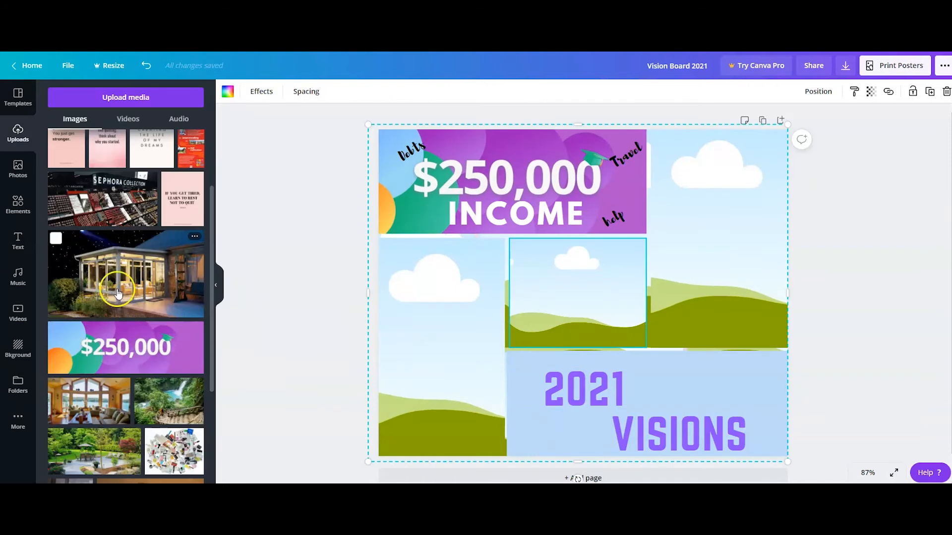
Step: Fill the grid's center frame with the uploaded photo of the lit sunroom at night
{"action": "left_click_drag", "start_coordinate": [114, 278], "coordinate": [547, 283]}
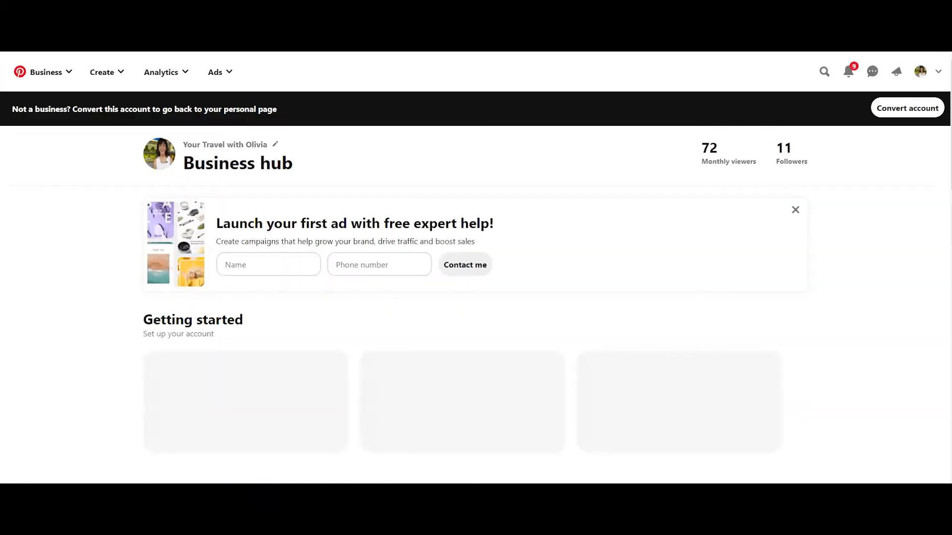
Step: Switch to Pinterest and search for "sunroom"
{"action": "left_click", "coordinate": [824, 72]}
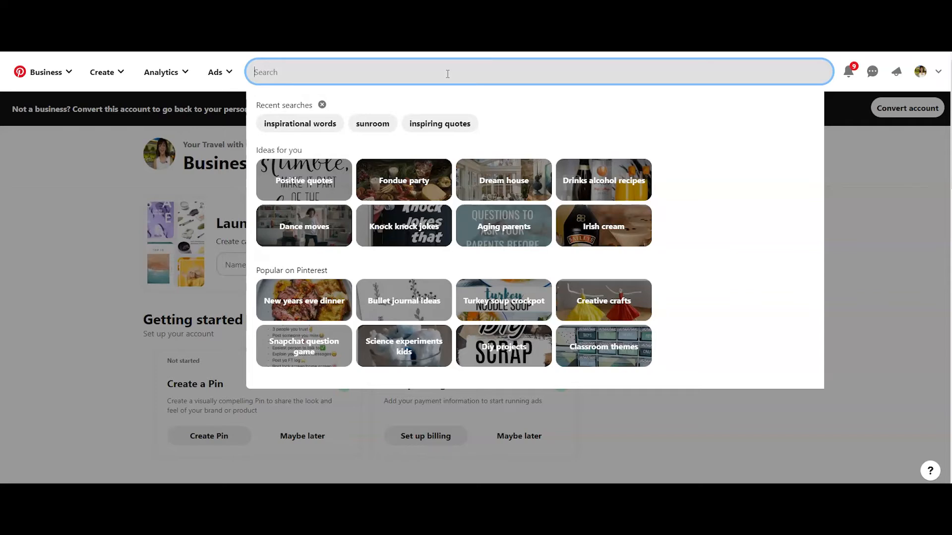
{"action": "type", "text": "sunroo"}
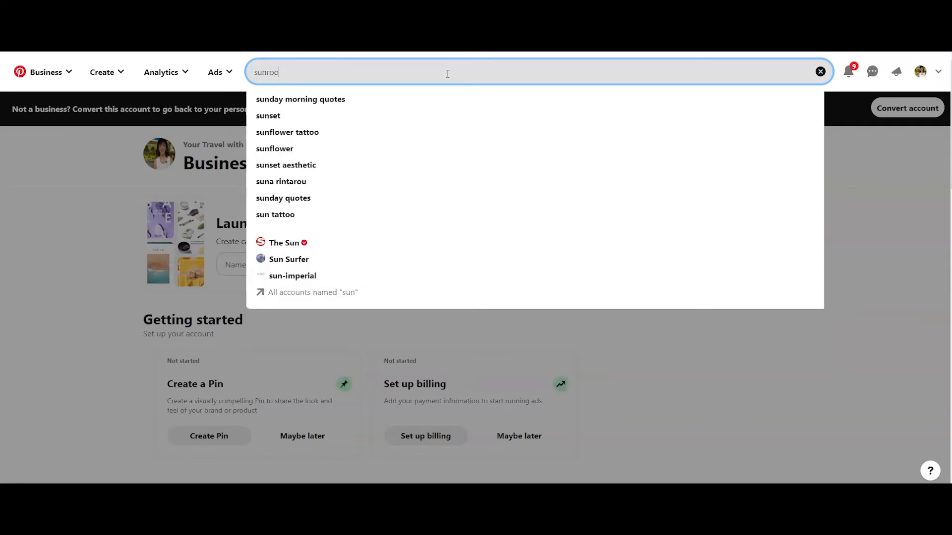
{"action": "type", "text": "m"}
{"action": "key", "text": "Return"}
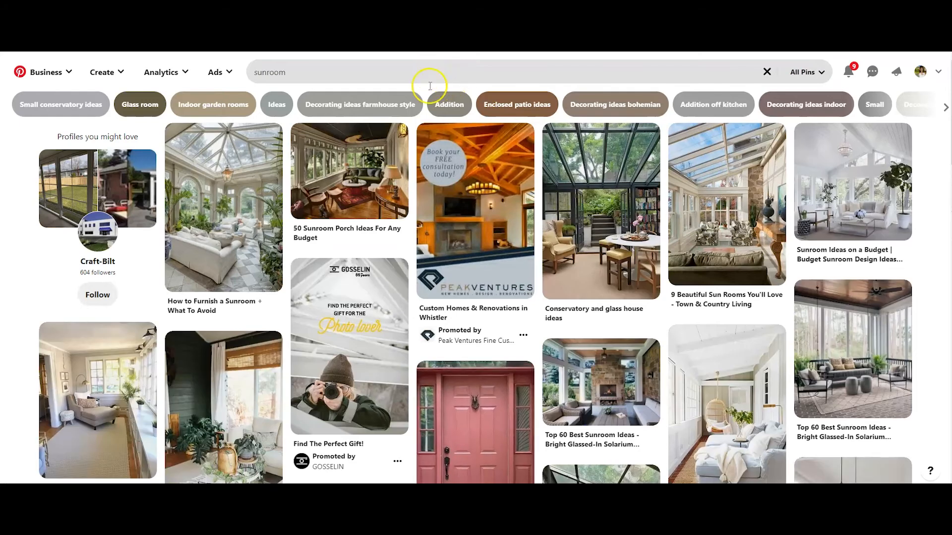
Step: Open the pin of the glass-roofed sunroom with white sofas and check the options for saving its image
{"action": "left_click", "coordinate": [256, 206]}
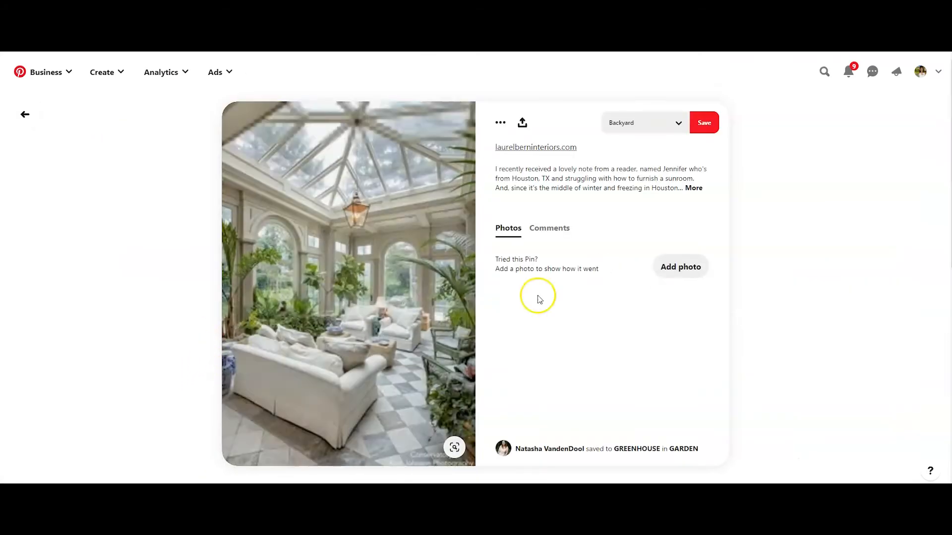
{"action": "right_click", "coordinate": [389, 265]}
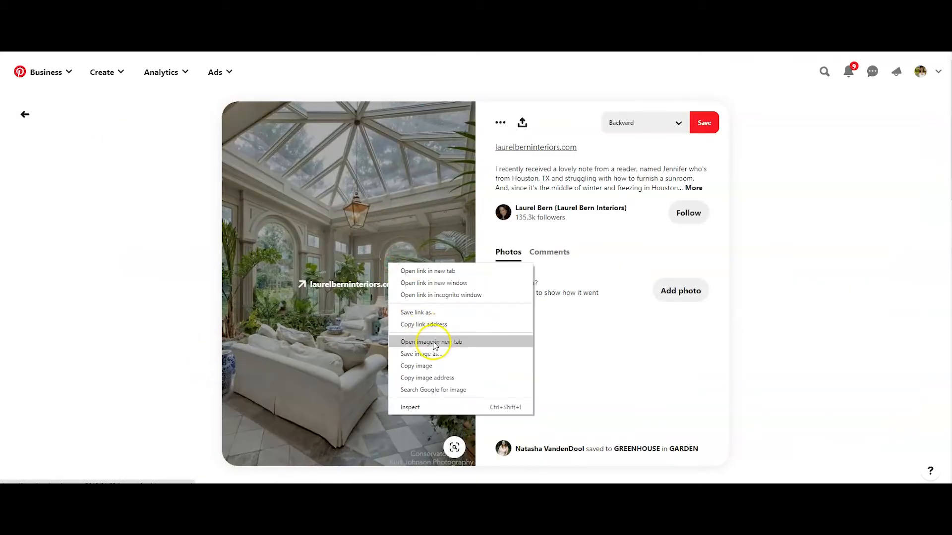
{"action": "left_click", "coordinate": [758, 108]}
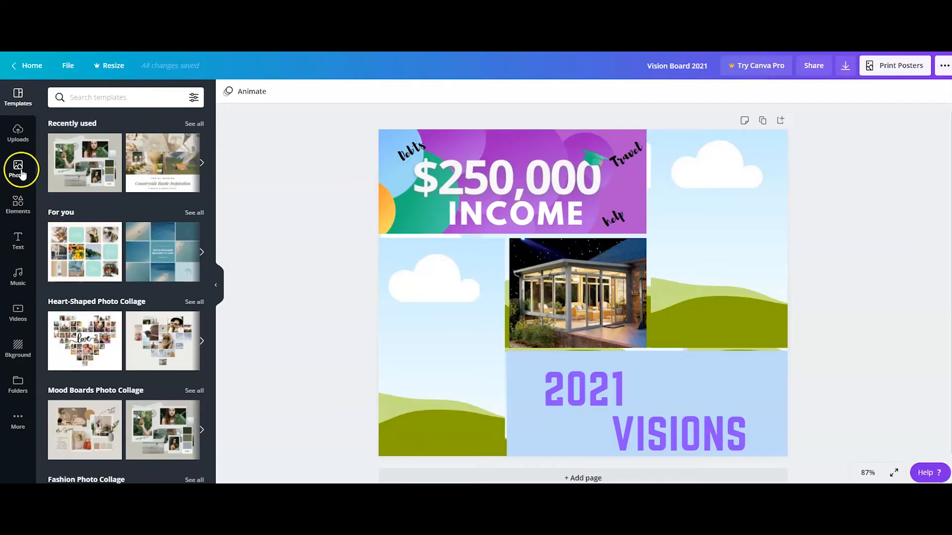
Step: Switch back to Canva and replace the center frame's picture with the uploaded glass-roofed sunroom interior photo
{"action": "left_click", "coordinate": [18, 132]}
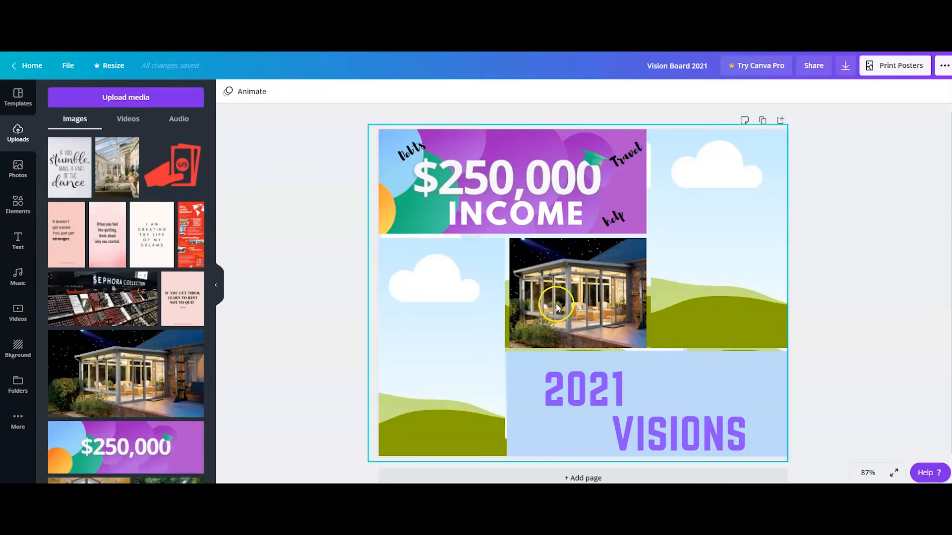
{"action": "left_click_drag", "start_coordinate": [112, 175], "coordinate": [530, 296]}
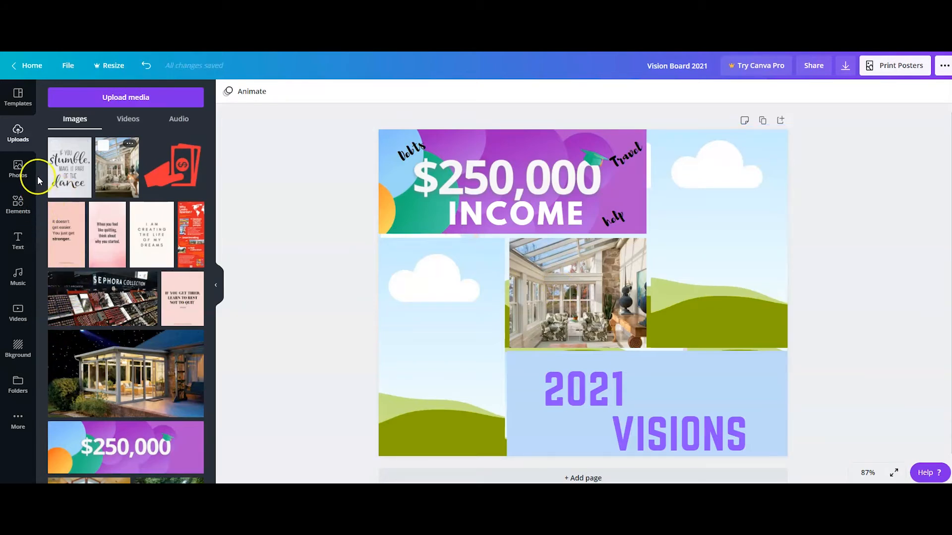
Step: Add the glowing "Sparkle" text to the board and change its wording to "Summer" with "2021" on a second line
{"action": "left_click", "coordinate": [22, 243]}
{"action": "scroll", "coordinate": [110, 388], "scroll_direction": "down", "scroll_amount": 3}
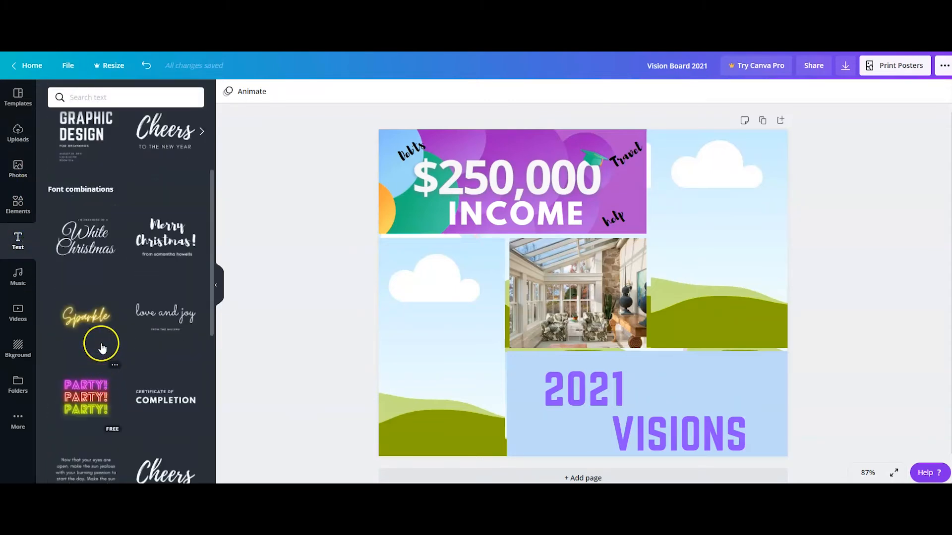
{"action": "left_click_drag", "start_coordinate": [90, 314], "coordinate": [230, 313]}
{"action": "left_click_drag", "start_coordinate": [506, 297], "coordinate": [448, 296]}
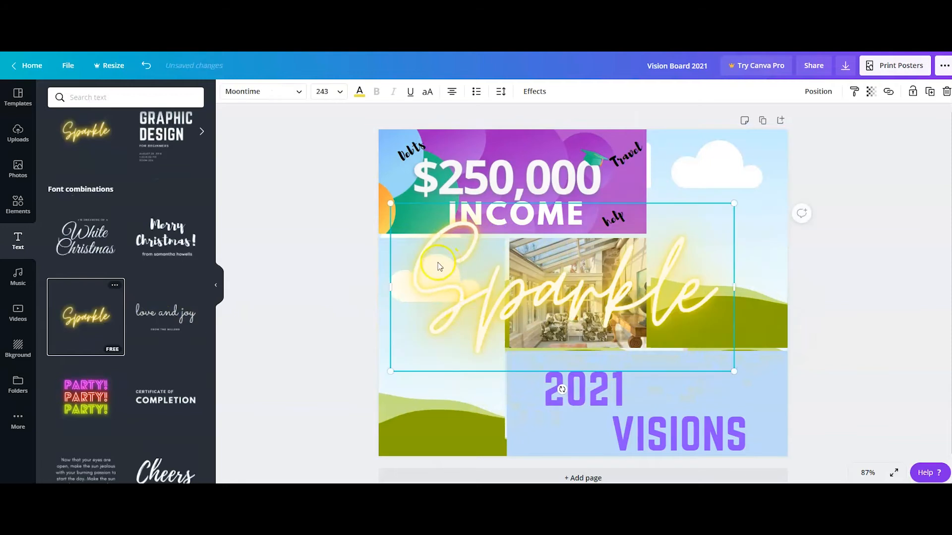
{"action": "left_click_drag", "start_coordinate": [419, 274], "coordinate": [785, 321]}
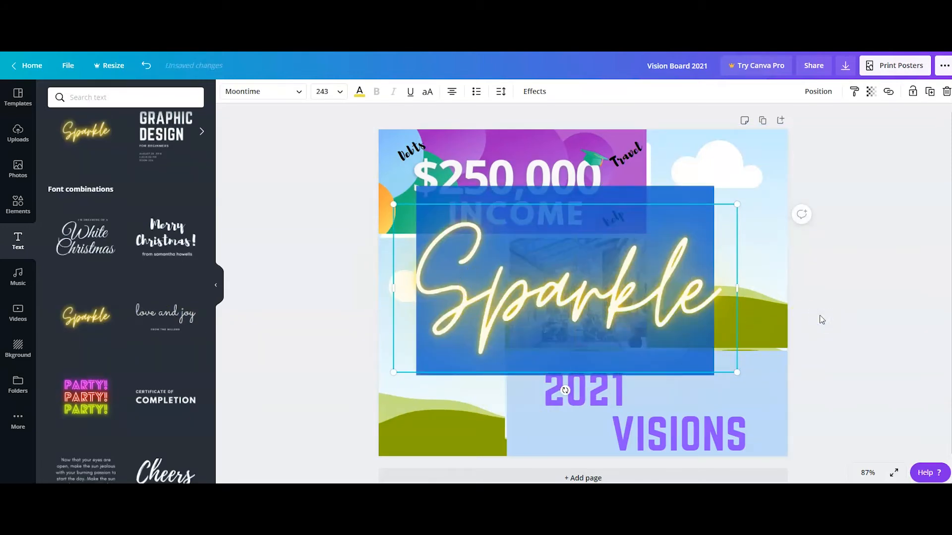
{"action": "type", "text": "Summer"}
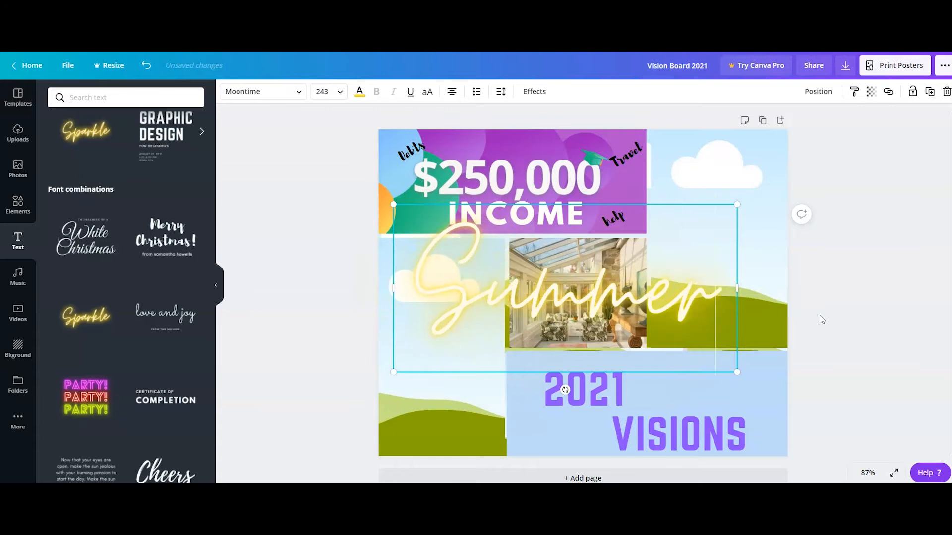
{"action": "key", "text": "Return"}
{"action": "type", "text": "2021"}
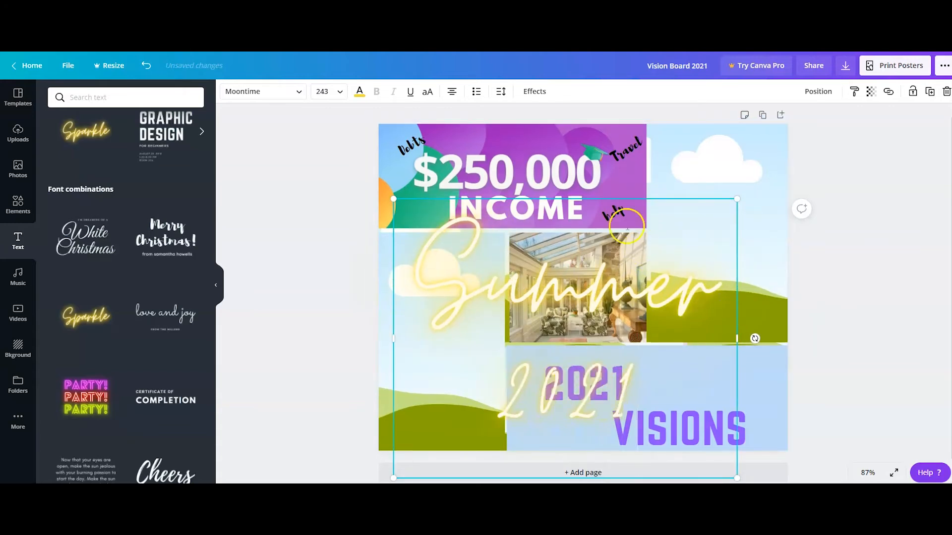
Step: Shrink the "Summer 2021" text to fit the left side of the sunroom photo, tilt it and recolor it purple
{"action": "left_click_drag", "start_coordinate": [394, 200], "coordinate": [613, 378]}
{"action": "left_click_drag", "start_coordinate": [685, 384], "coordinate": [573, 243]}
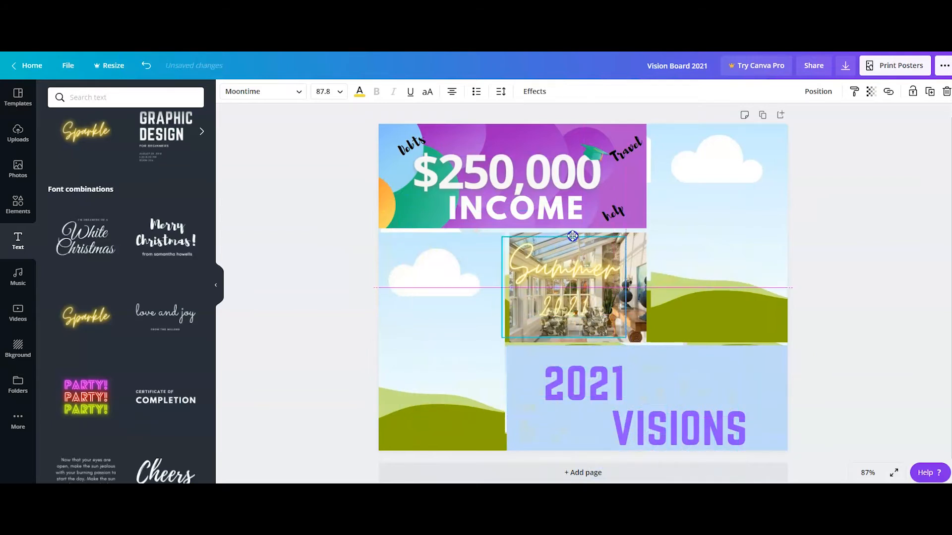
{"action": "left_click", "coordinate": [360, 91]}
{"action": "left_click", "coordinate": [59, 192]}
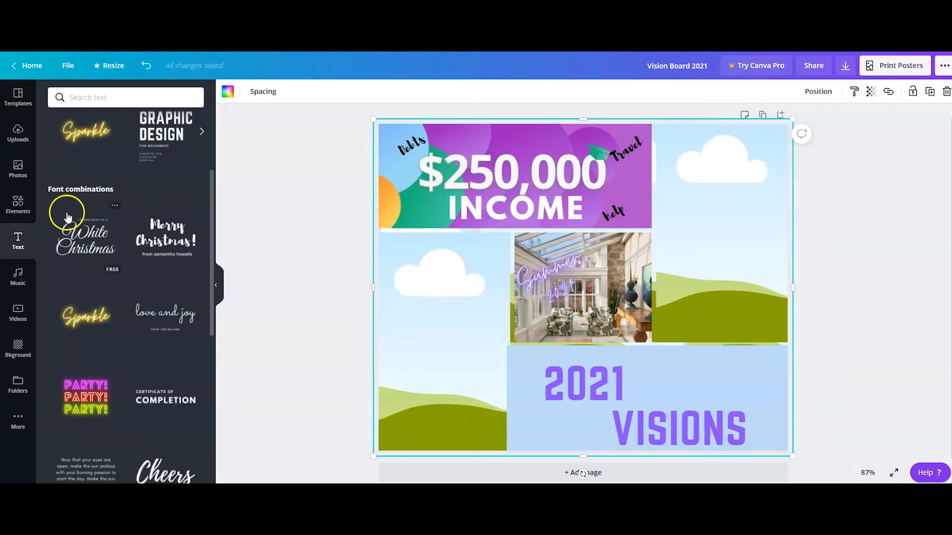
Step: Fill the board's tall left frame with the uploaded red Spanish infographic and the right frame with the "I am creating the life of my dreams" quote
{"action": "left_click", "coordinate": [17, 167]}
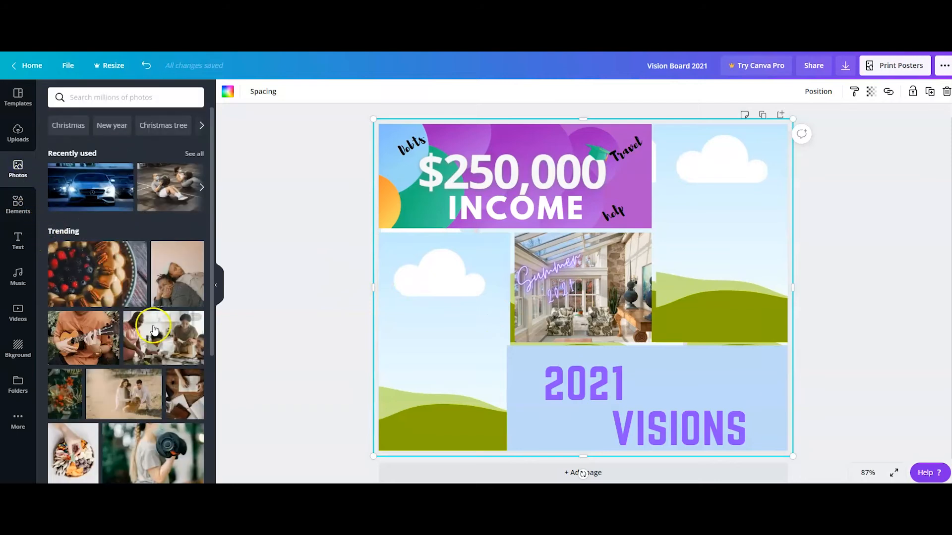
{"action": "left_click", "coordinate": [18, 133]}
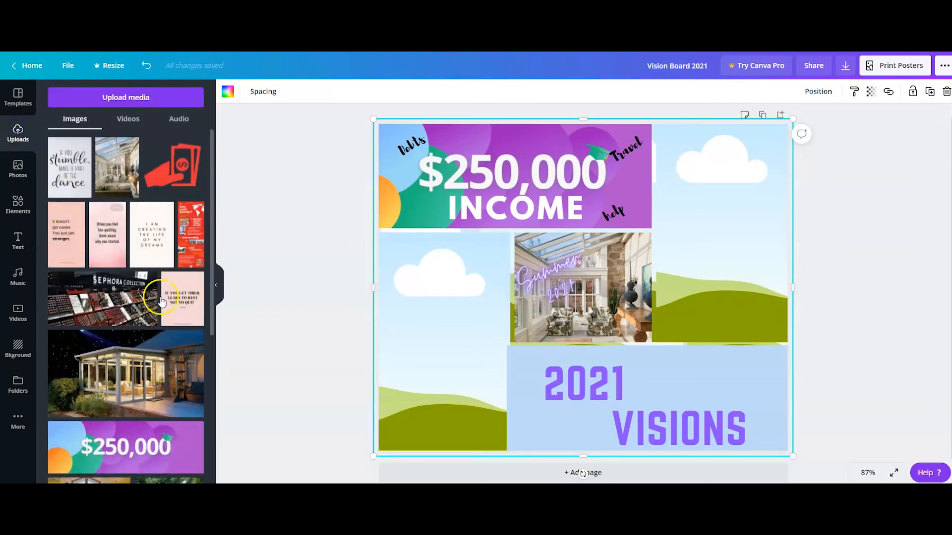
{"action": "left_click_drag", "start_coordinate": [193, 242], "coordinate": [424, 293]}
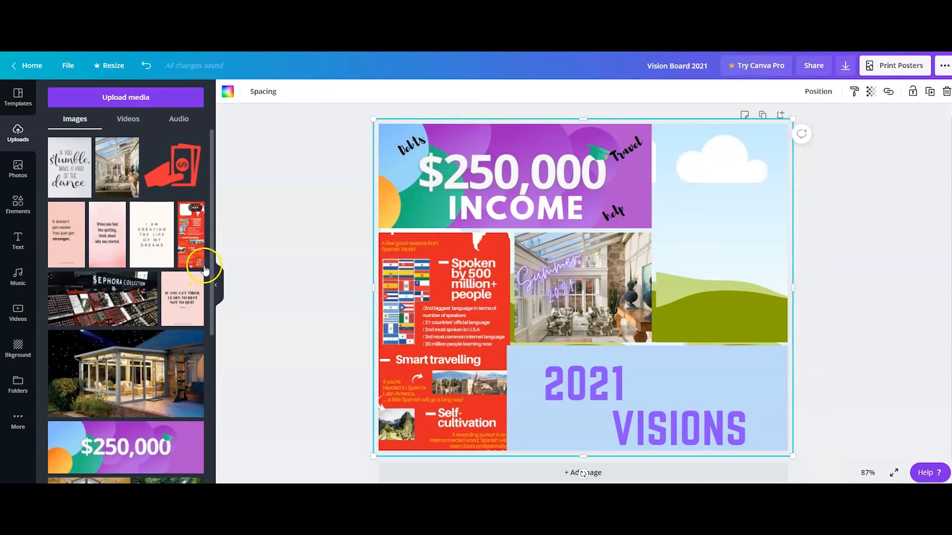
{"action": "left_click_drag", "start_coordinate": [151, 234], "coordinate": [663, 170]}
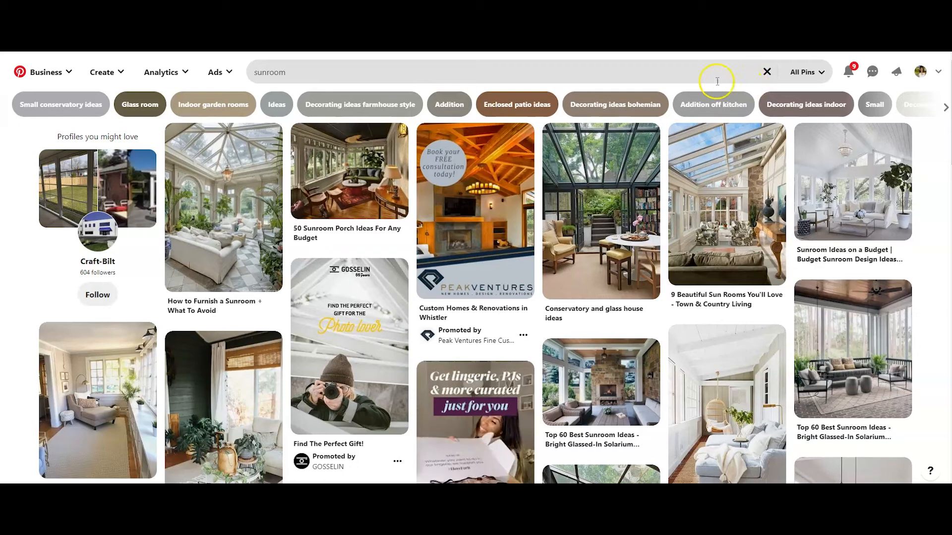
Step: Switch to Pinterest and replace the sunroom search with the suggested search "inspirational quotes positive"
{"action": "left_click_drag", "start_coordinate": [465, 79], "coordinate": [151, 69]}
{"action": "type", "text": "inspiration"}
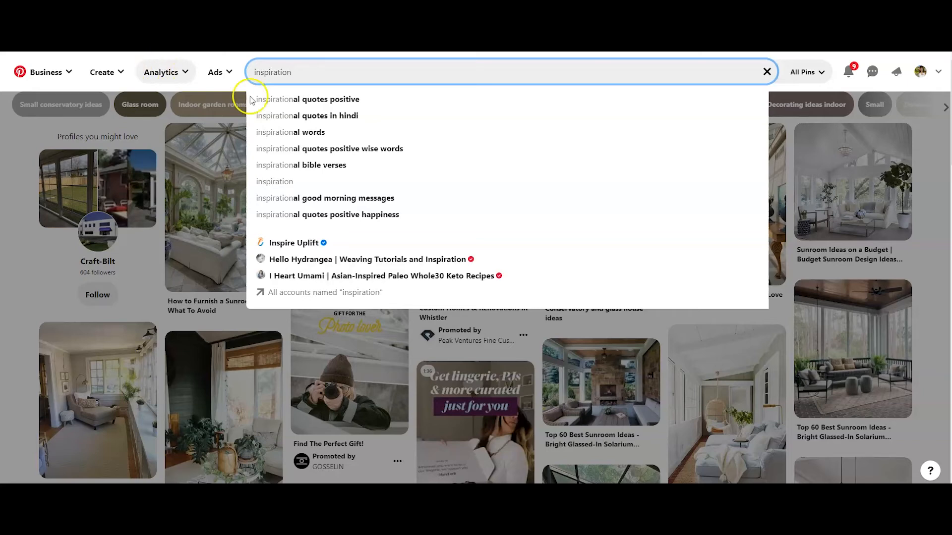
{"action": "left_click", "coordinate": [342, 99]}
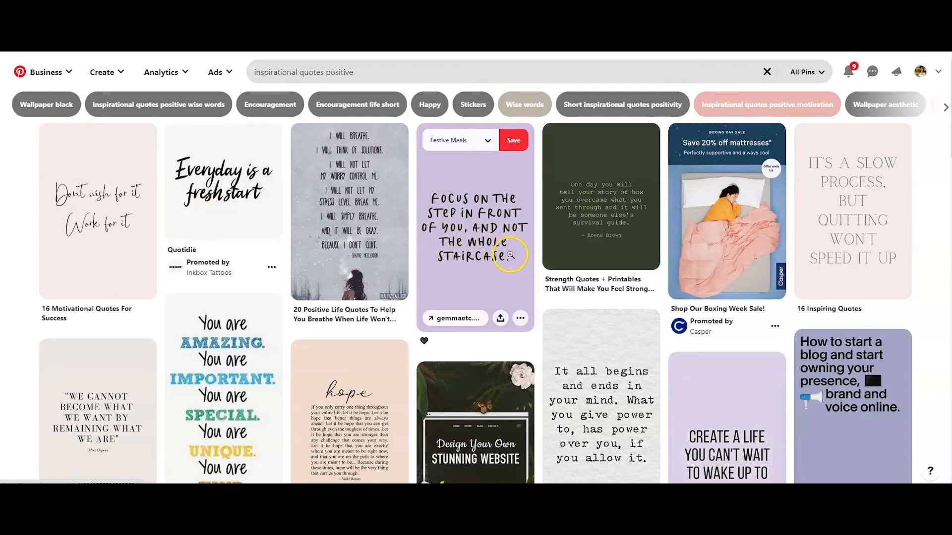
Step: Open the lilac "Focus on the step in front of you" quote pin and save its image as a JPEG named Staircase
{"action": "left_click", "coordinate": [490, 223]}
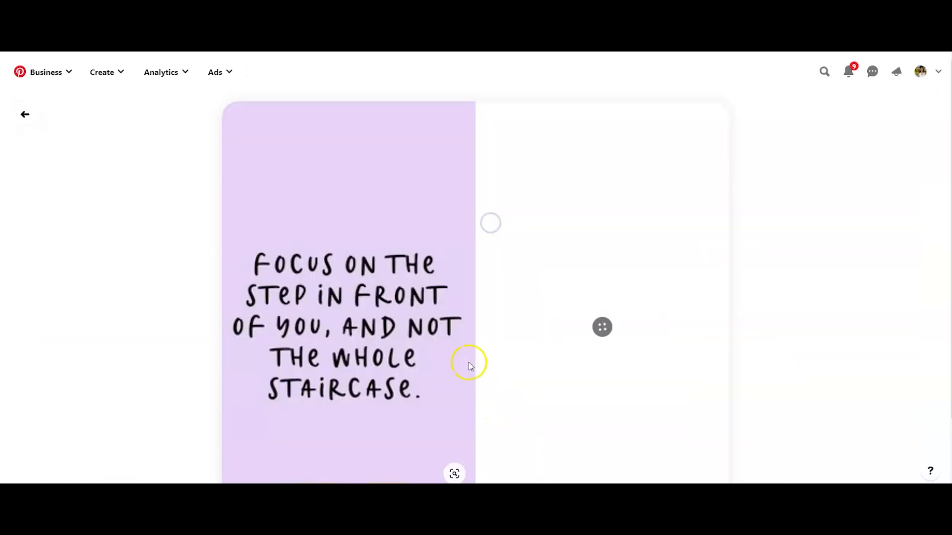
{"action": "right_click", "coordinate": [354, 222]}
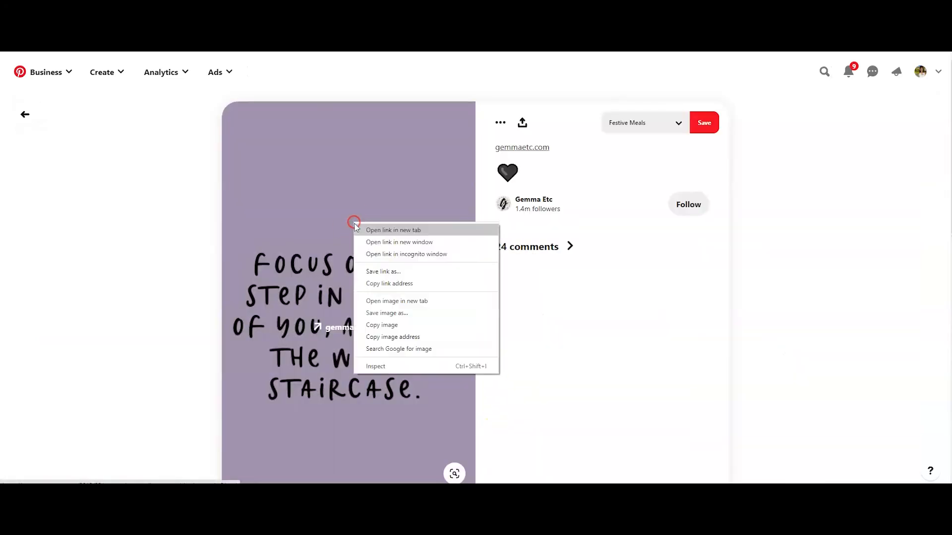
{"action": "left_click", "coordinate": [386, 314]}
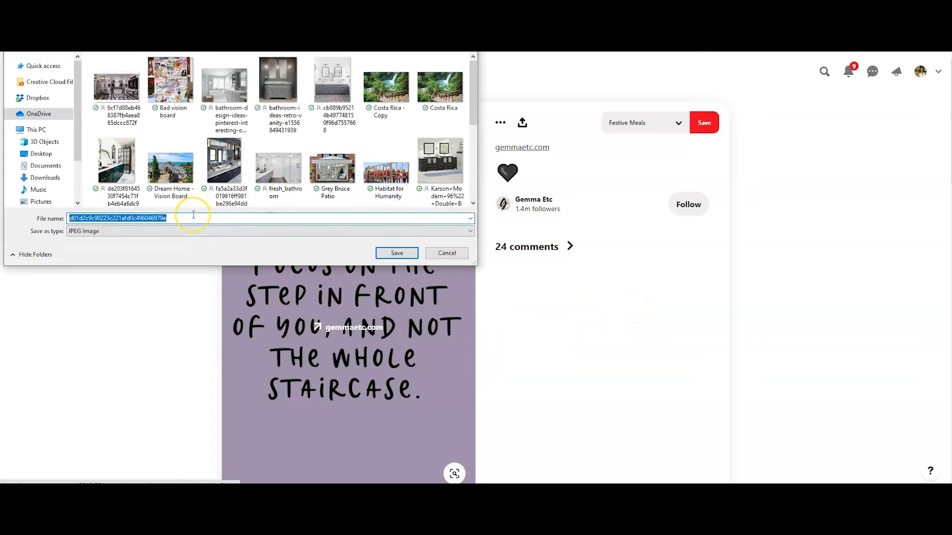
{"action": "type", "text": "Staircase"}
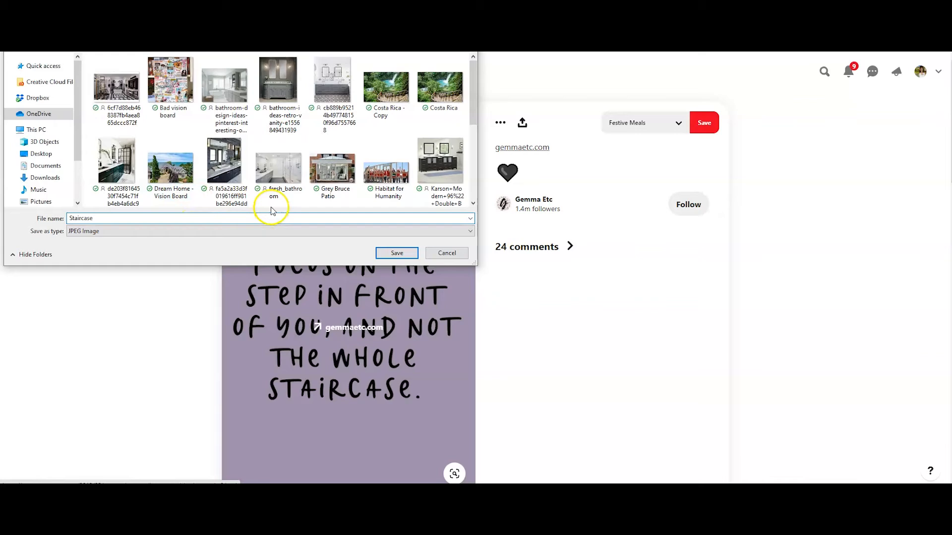
{"action": "left_click", "coordinate": [396, 254]}
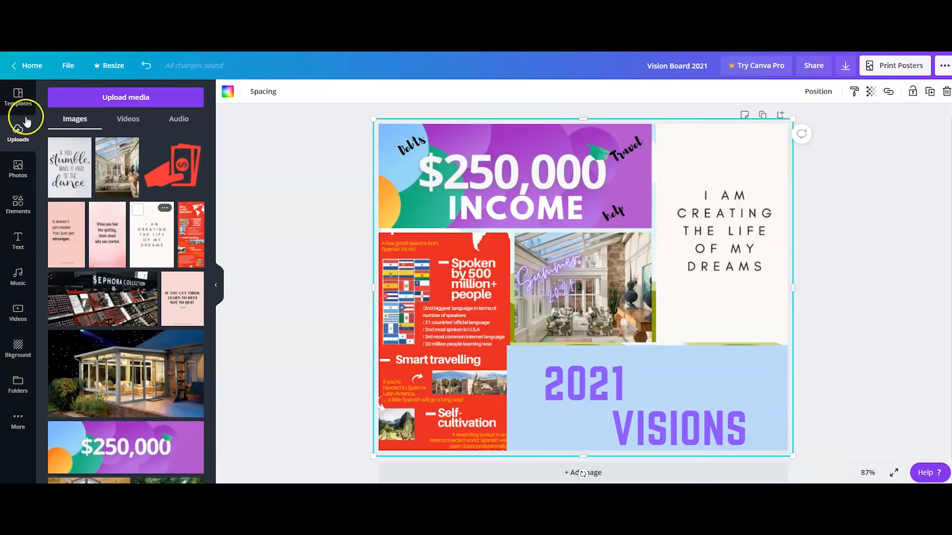
Step: Switch back to Canva, upload the Staircase image from the device and use it to replace the quote in the board's right frame
{"action": "left_click", "coordinate": [132, 99]}
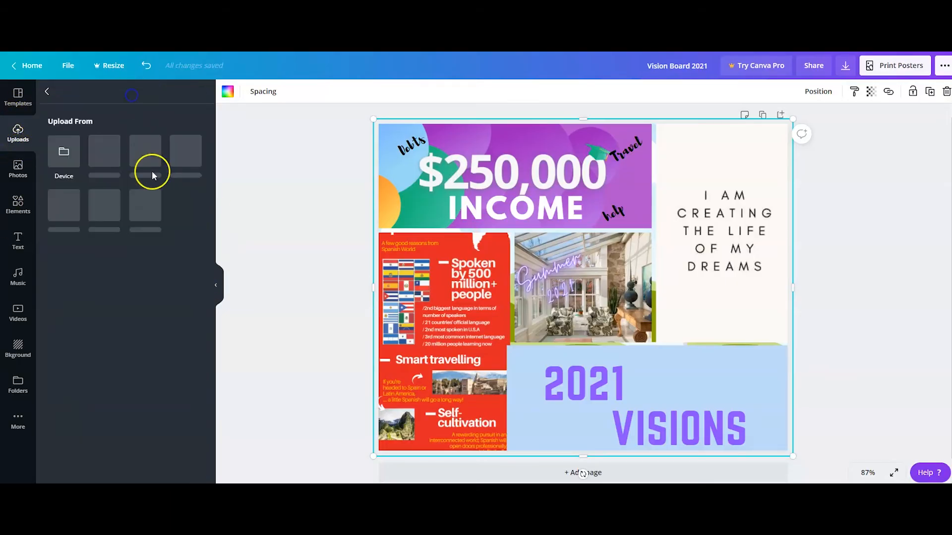
{"action": "left_click", "coordinate": [62, 148]}
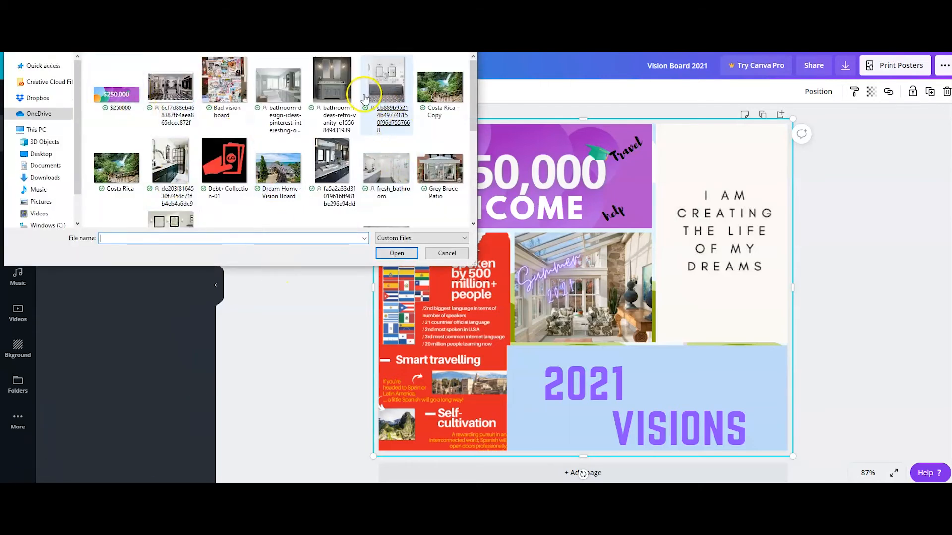
{"action": "left_click_drag", "start_coordinate": [474, 91], "coordinate": [482, 190]}
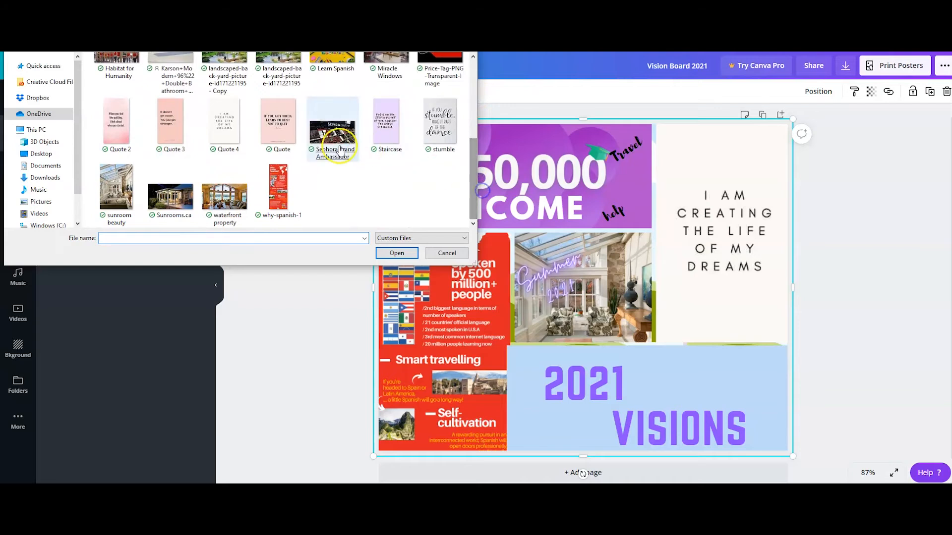
{"action": "left_click", "coordinate": [391, 128]}
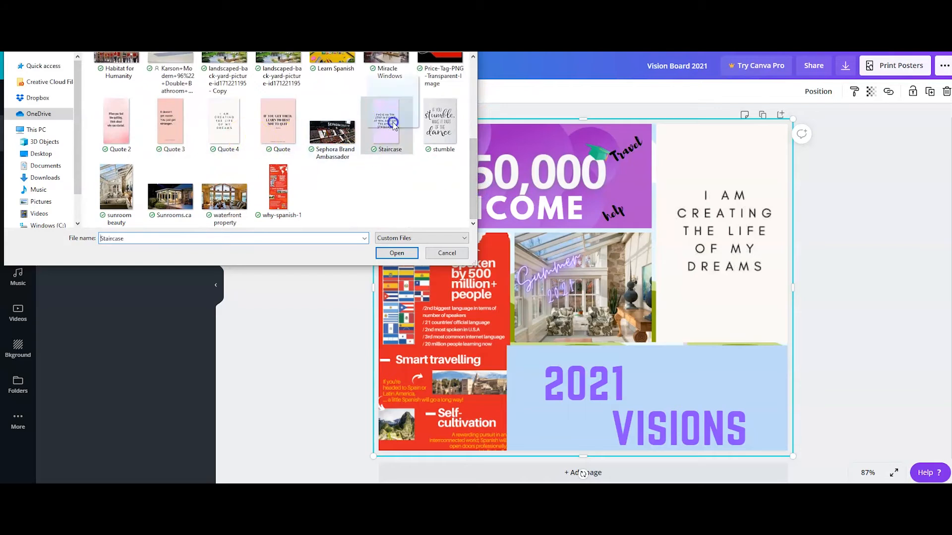
{"action": "left_click", "coordinate": [397, 253]}
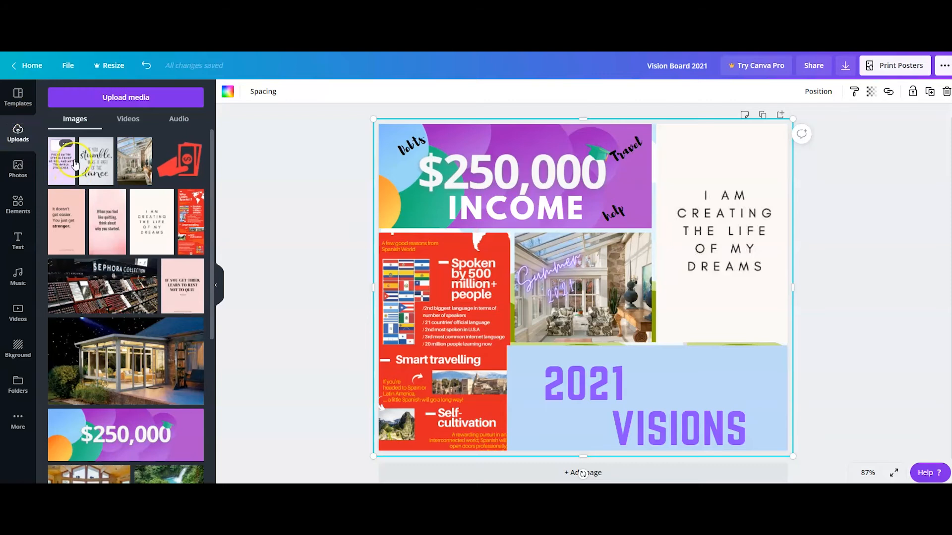
{"action": "left_click_drag", "start_coordinate": [61, 163], "coordinate": [678, 178]}
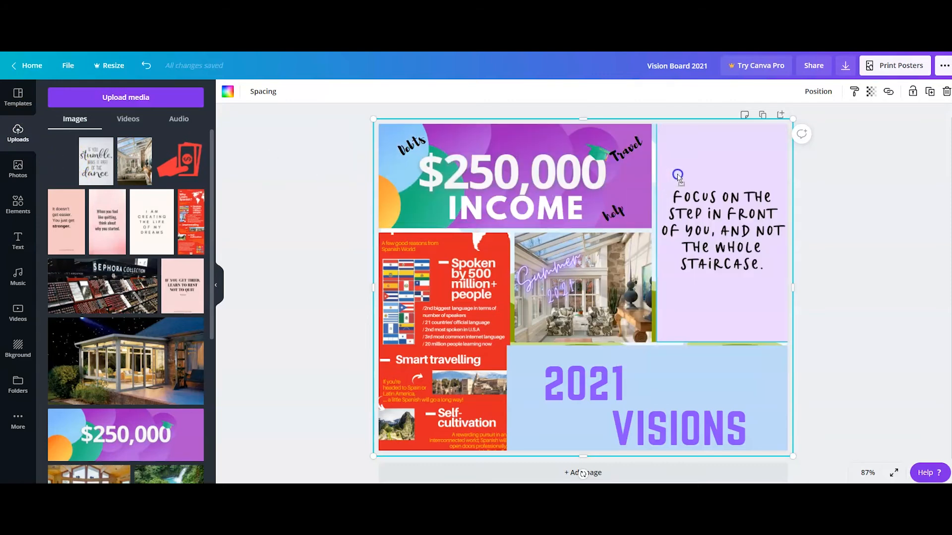